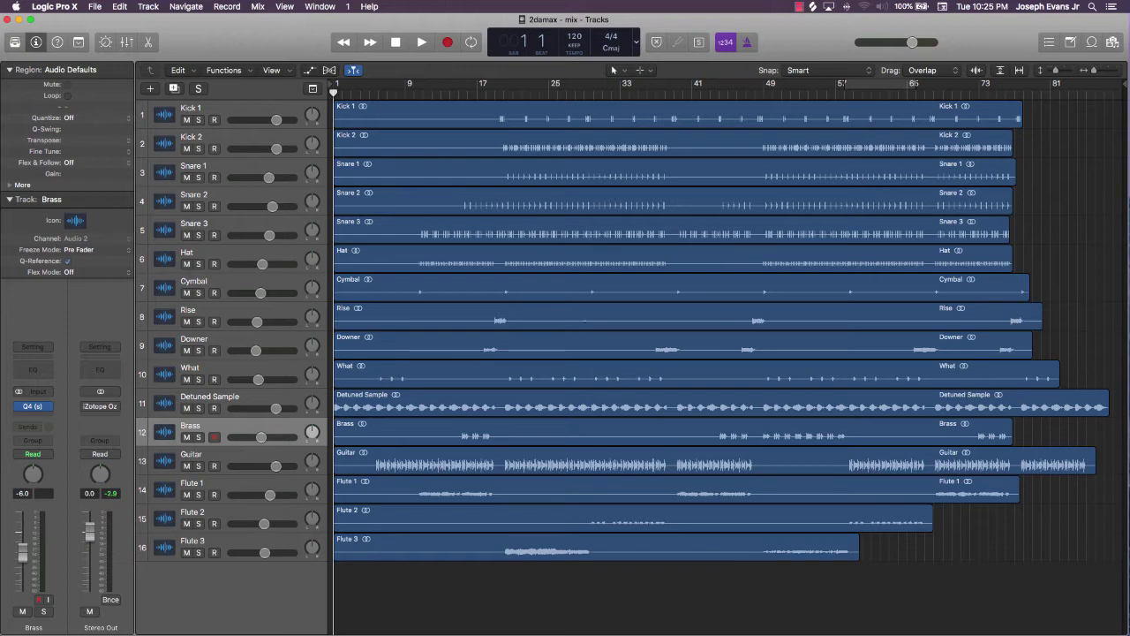
Step: Show the mixer and mute the Detuned Sample, Brass, Guitar, Flute 1, Flute 2 and Flute 3 channels together
left_click(126, 42)
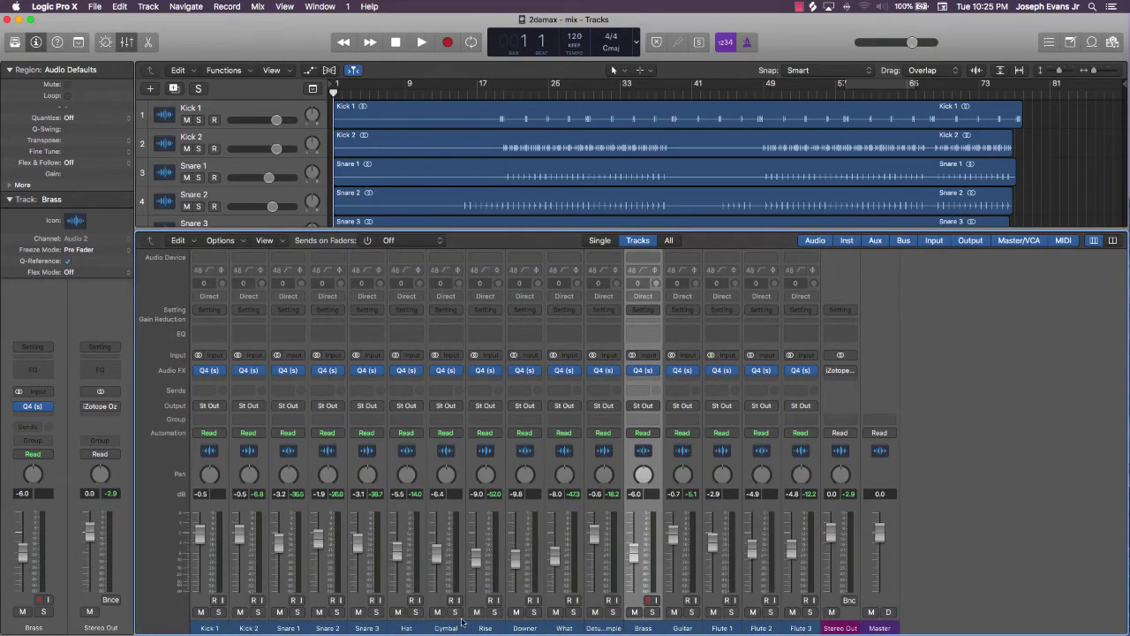
left_click(562, 627)
left_click(604, 628)
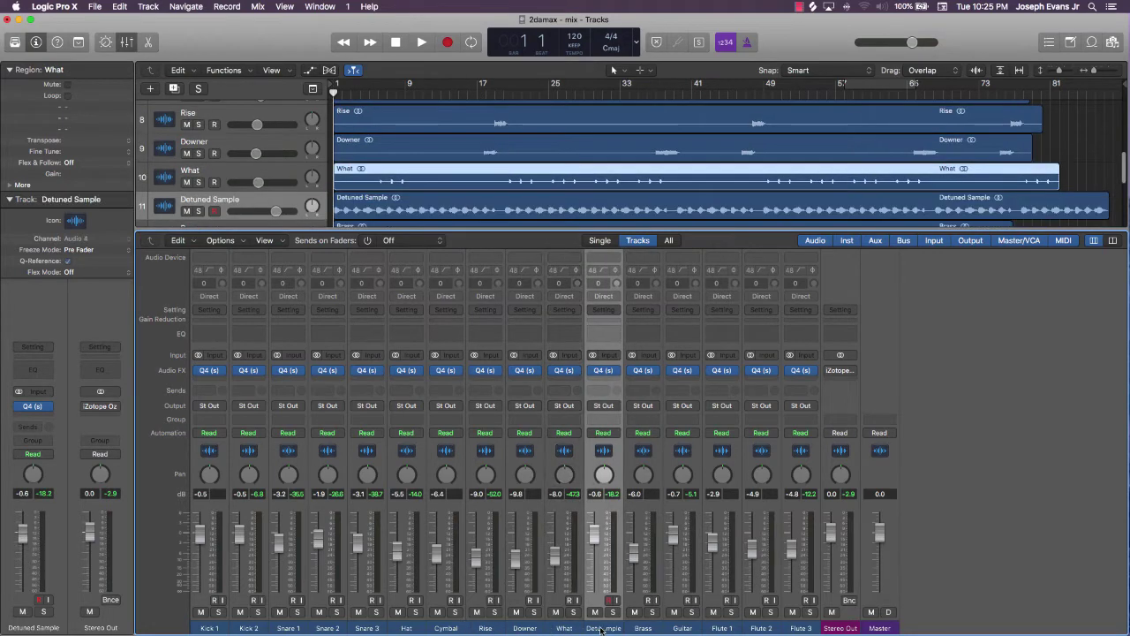
left_click_drag(673, 629, 801, 627)
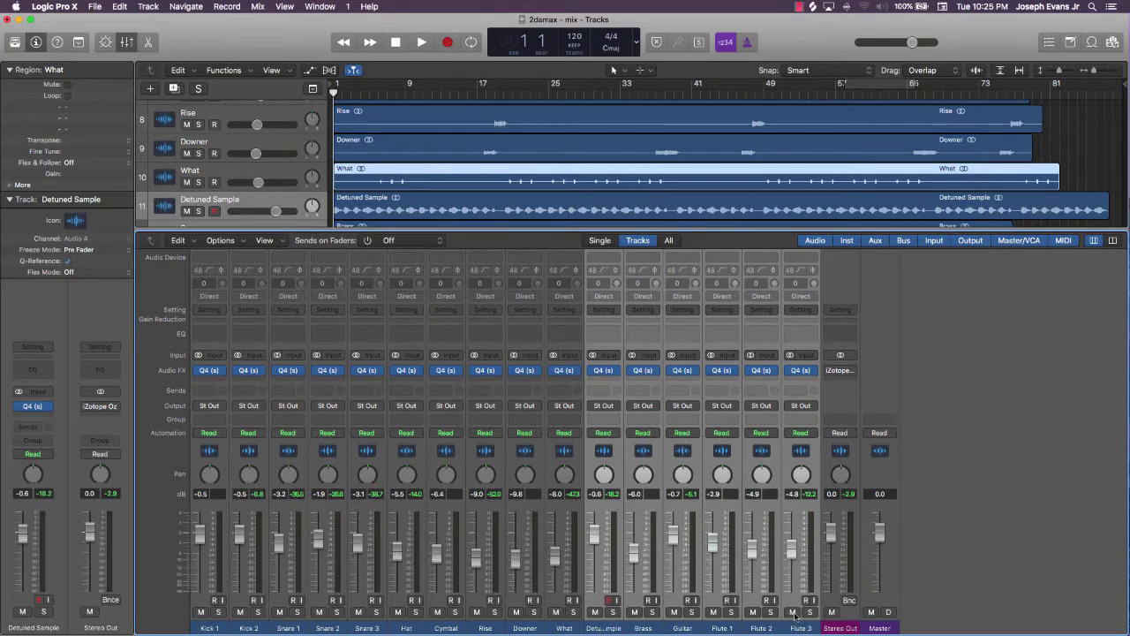
left_click(793, 612)
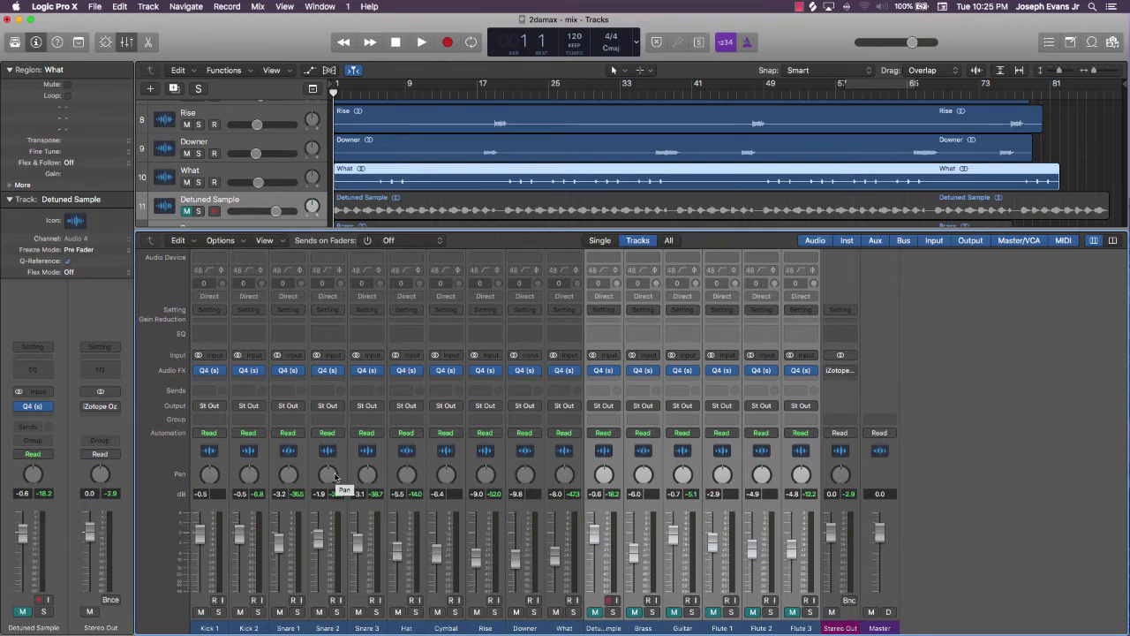
Step: Return to the full track view, set a cycle range over bars 25 to 33 and briefly audition the loop
scroll(265, 570, "down", 1)
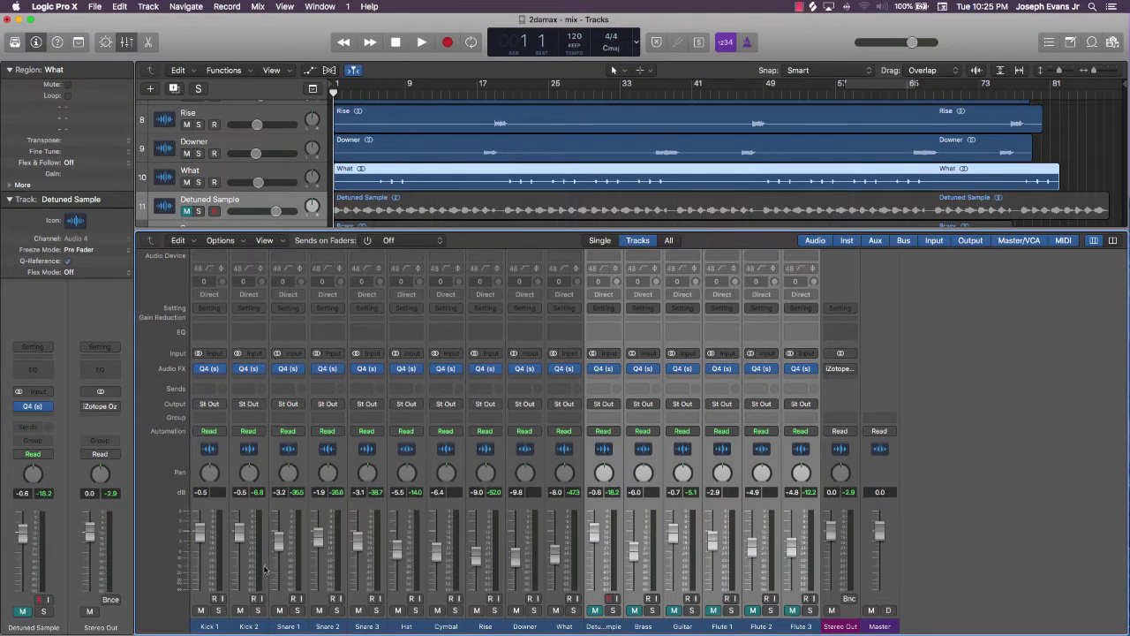
scroll(265, 570, "up", 1)
key("space")
key("space")
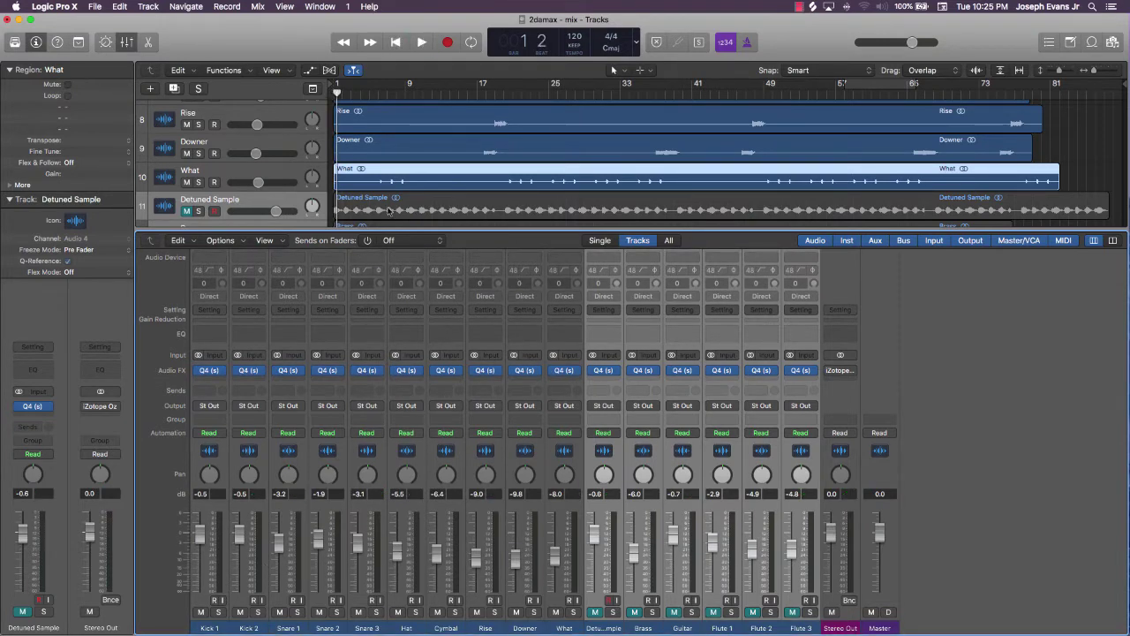
key("p")
scroll(487, 157, "up", 5)
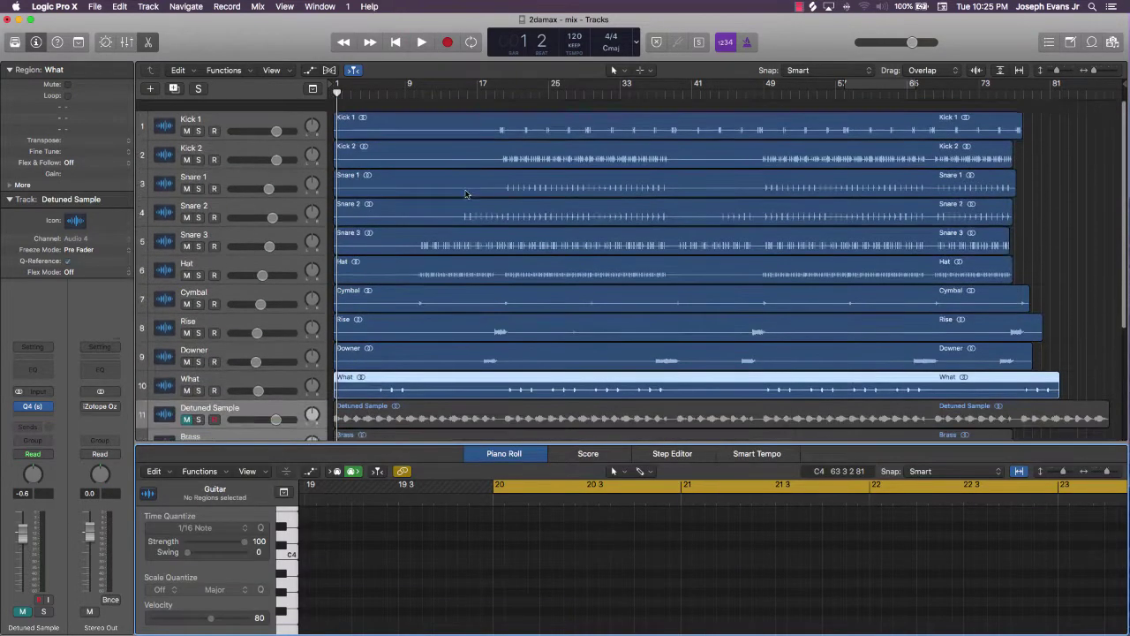
left_click_drag(552, 85, 626, 90)
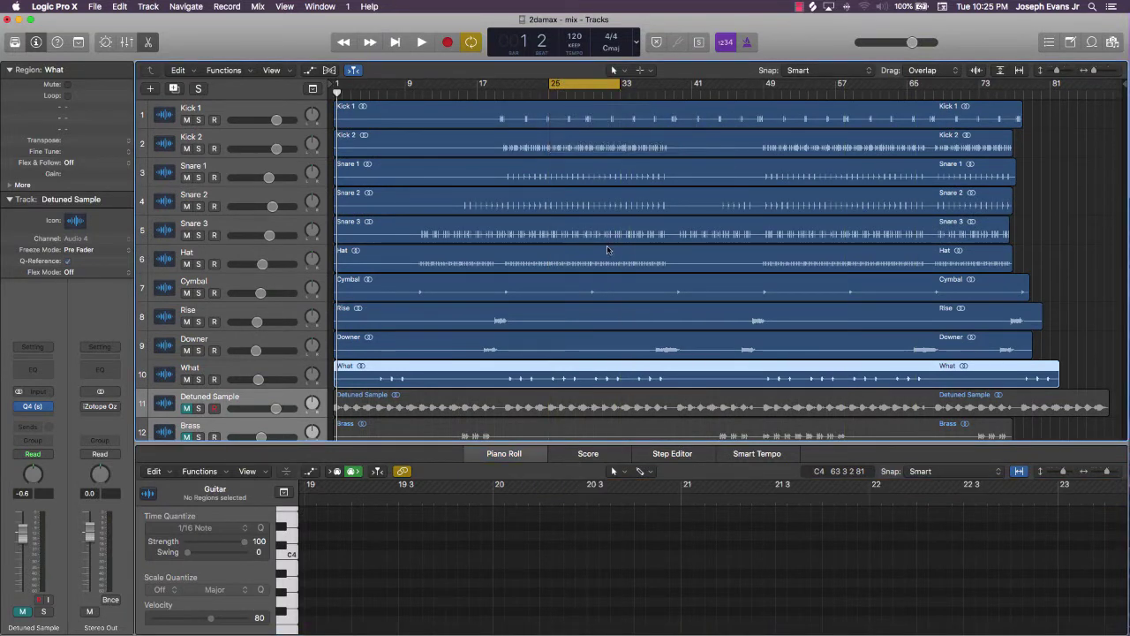
key("space")
key("p")
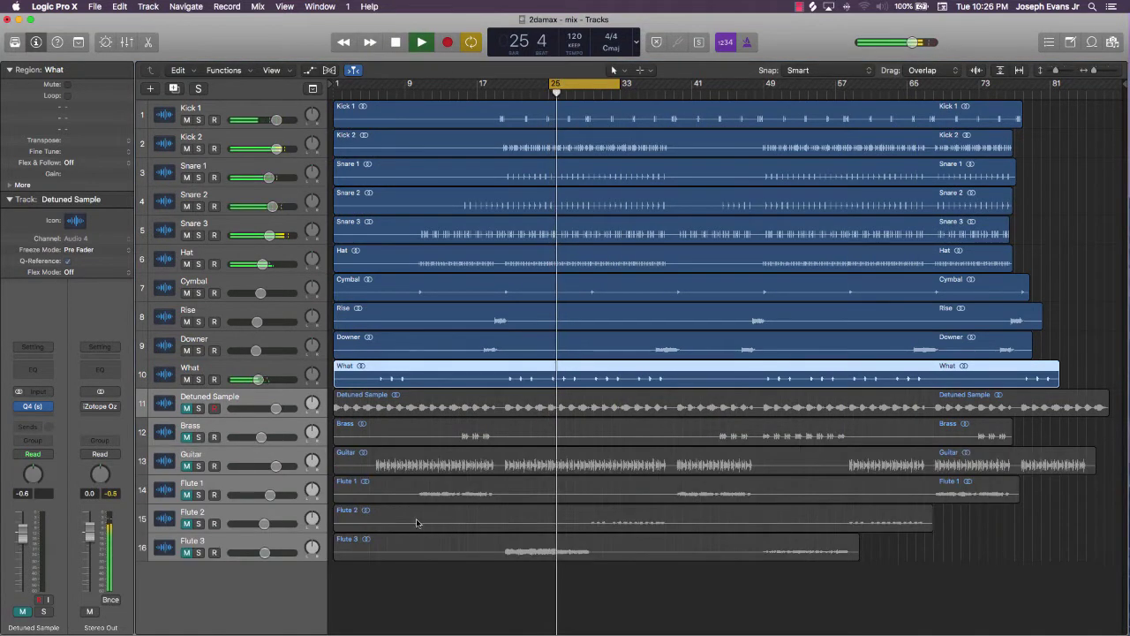
key("space")
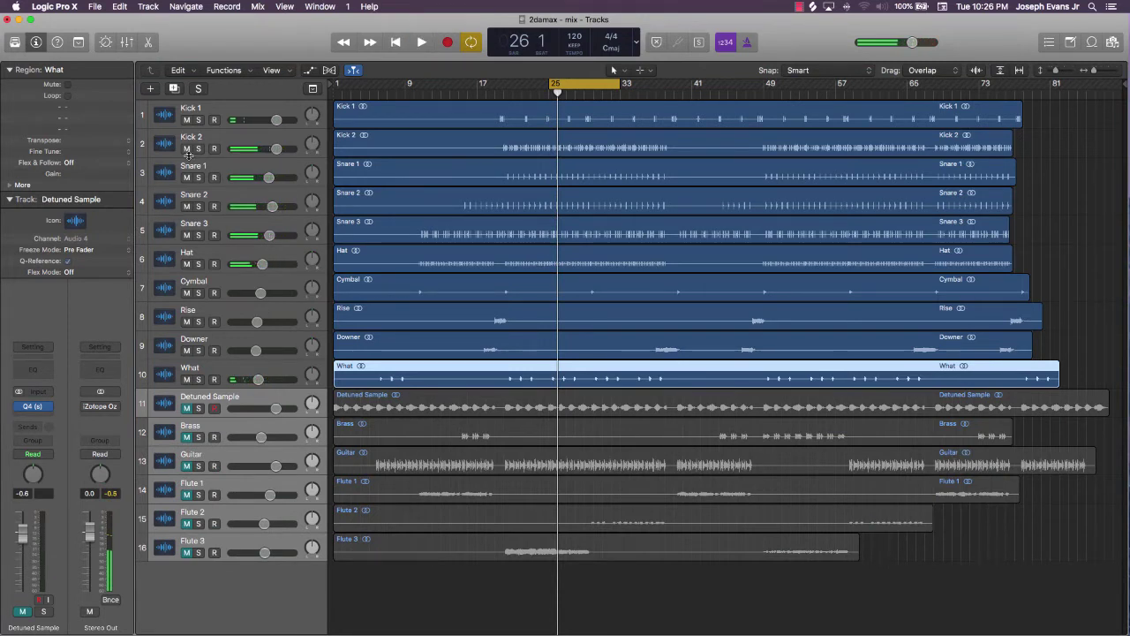
Step: With the loop playing, pan Snare 1 to -7 and Snare 2 to about +14
key("space")
left_click(265, 171)
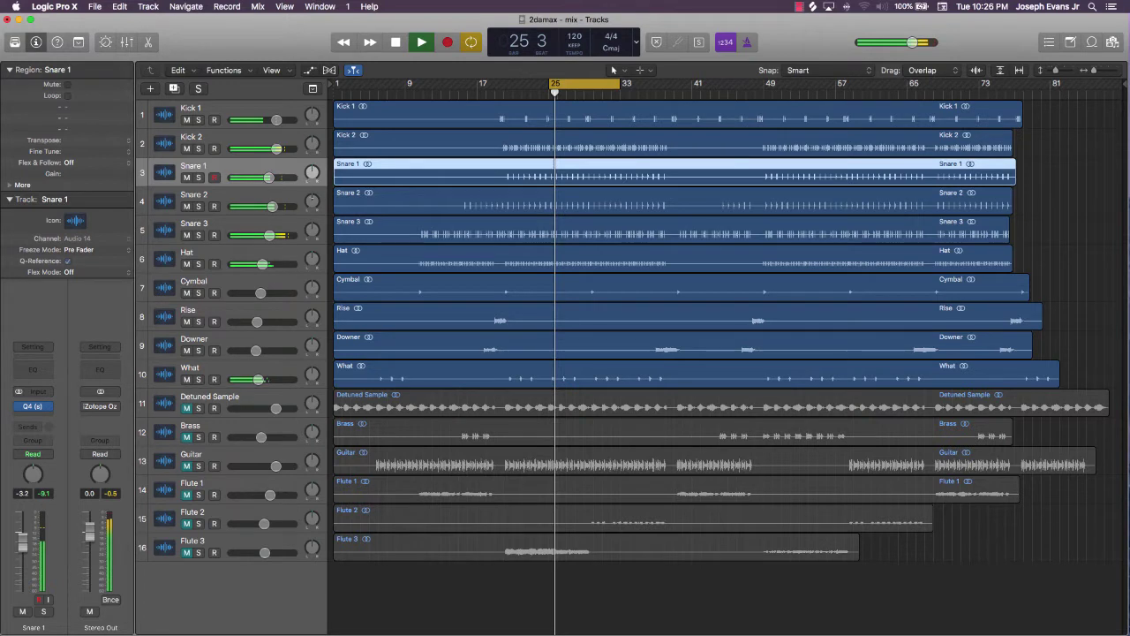
left_click_drag(312, 173, 312, 178)
left_click_drag(312, 202, 311, 189)
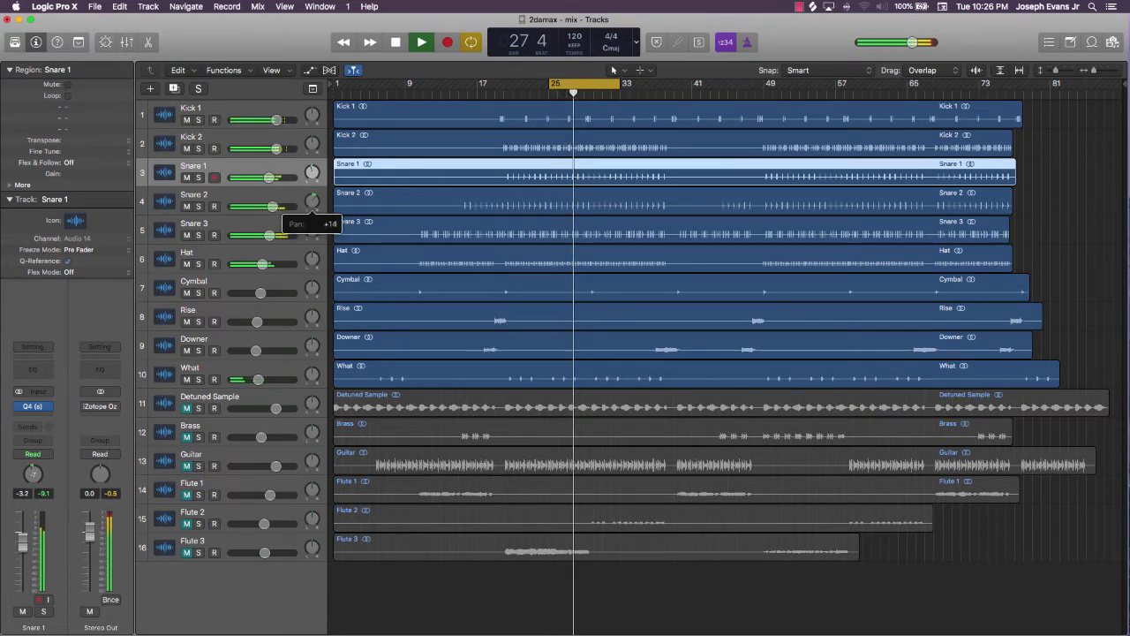
Step: Pan Snare 3 slightly to the right, dismiss the playback alert and clear the region selection
left_click_drag(313, 231, 314, 221)
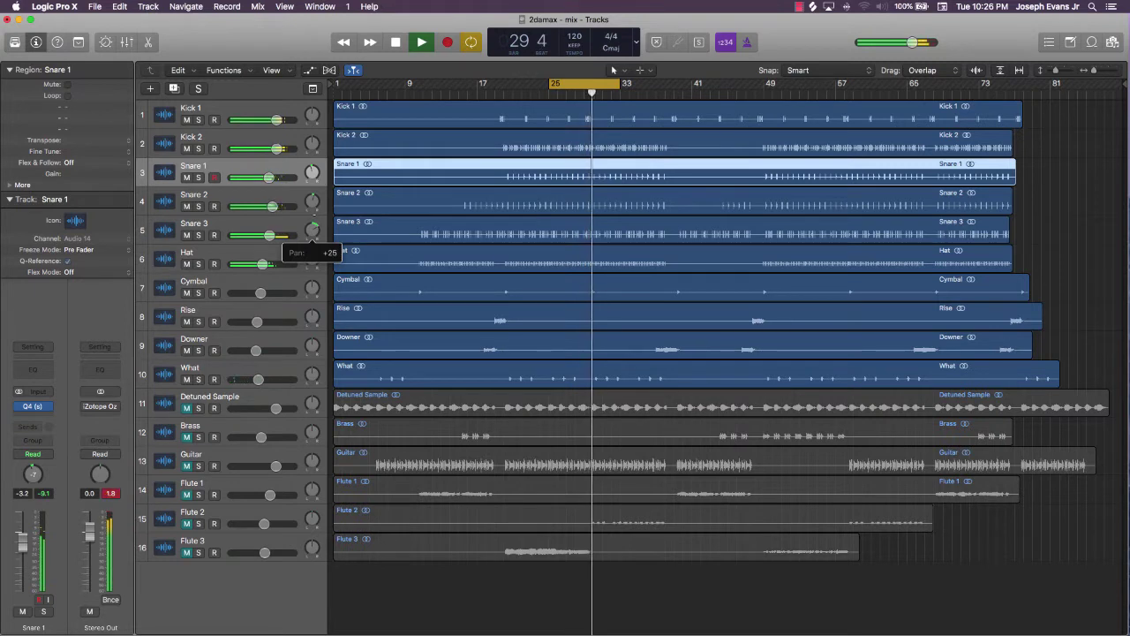
mouse_move(316, 233)
left_mouse_down()
mouse_move(316, 252)
mouse_move(311, 242)
left_mouse_up()
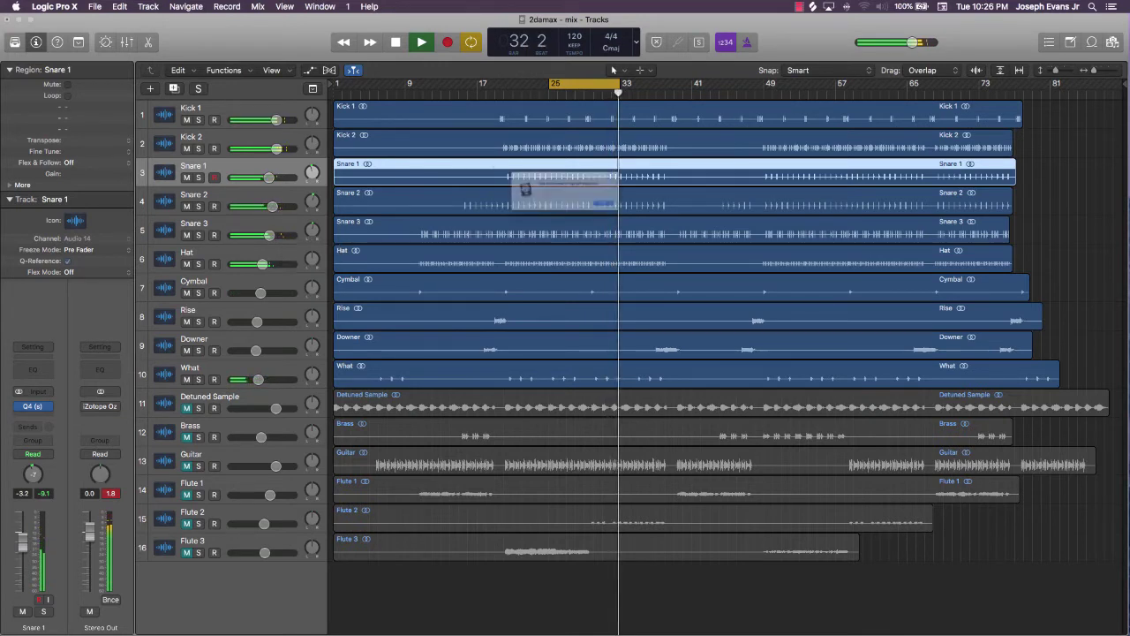
left_click(650, 219)
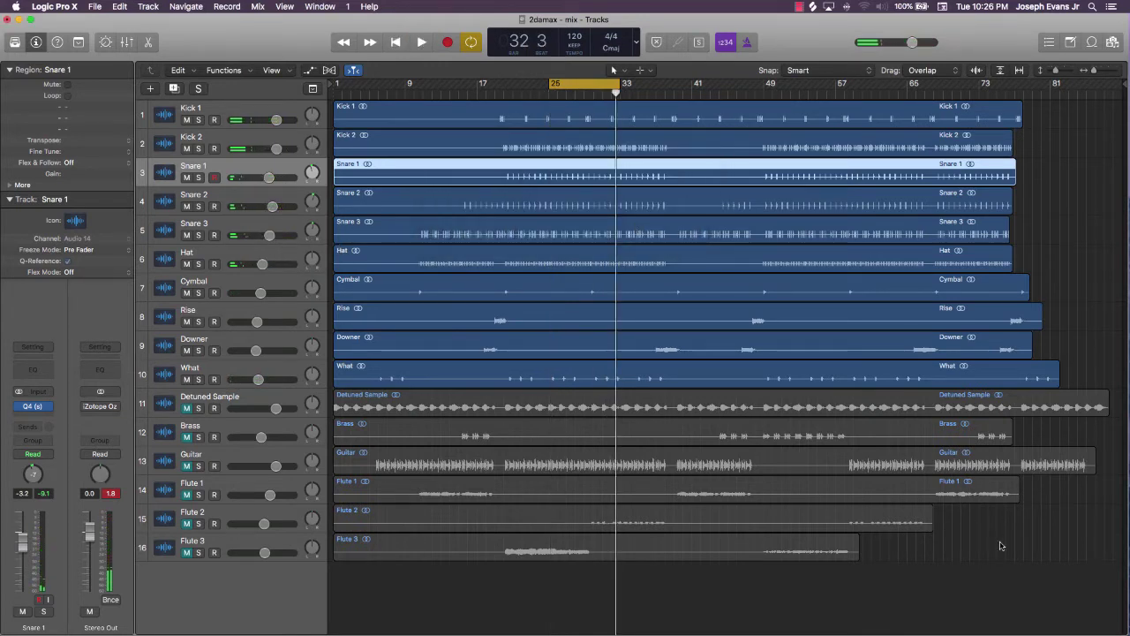
left_click(1001, 543)
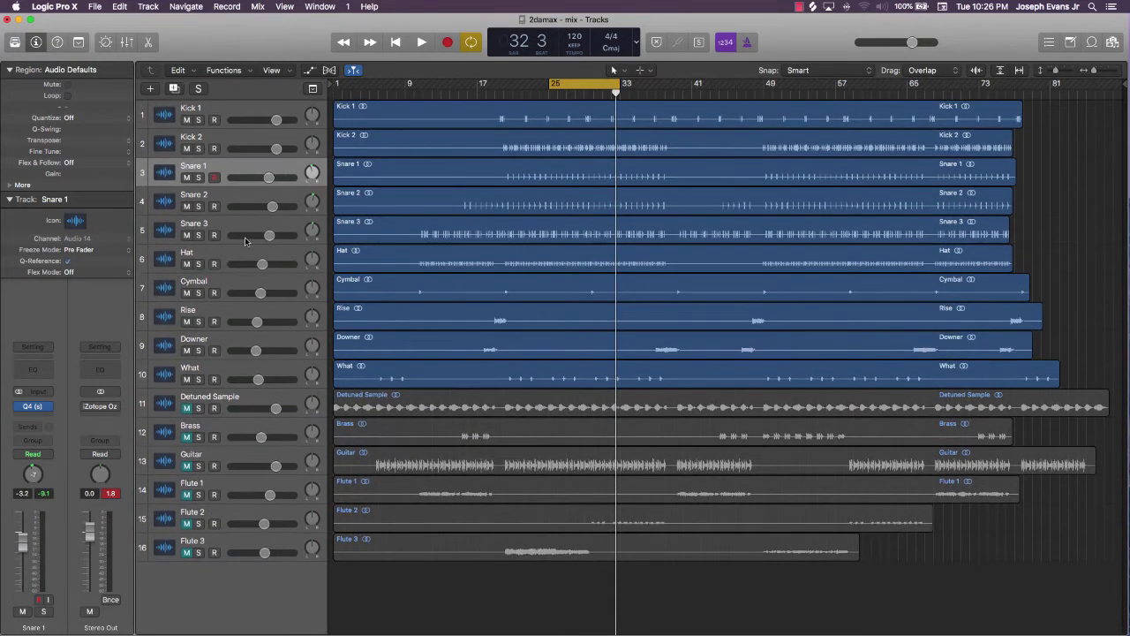
Step: Pan the Hat track to +16 while auditioning the loop and set its volume to -6.0 dB
left_click(243, 254)
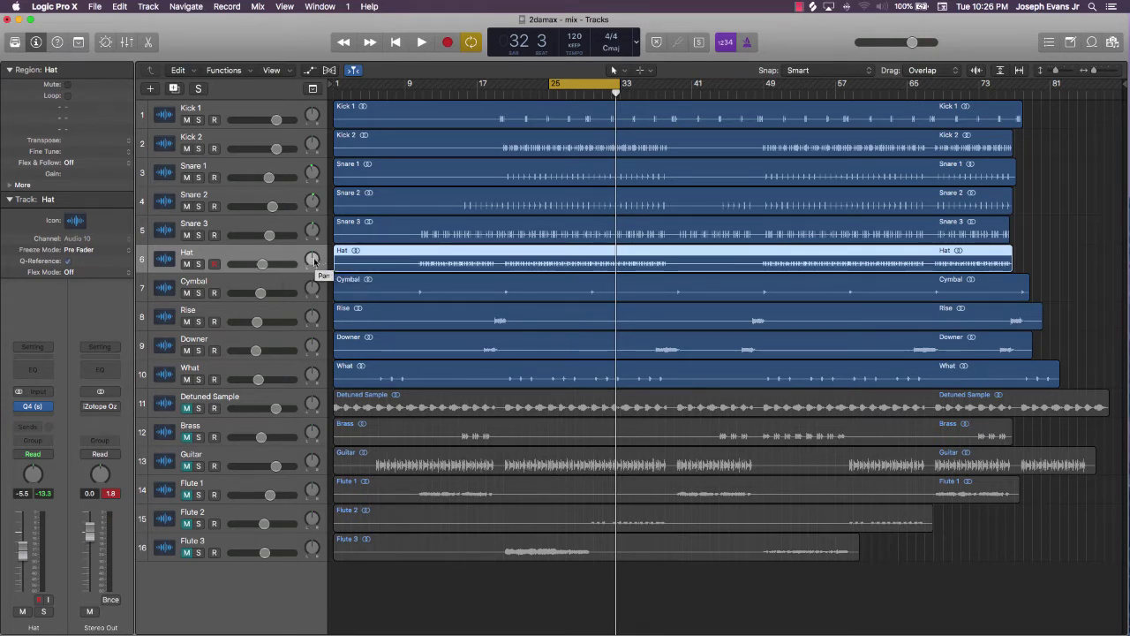
mouse_move(314, 262)
left_mouse_down()
mouse_move(315, 236)
mouse_move(314, 275)
left_mouse_up()
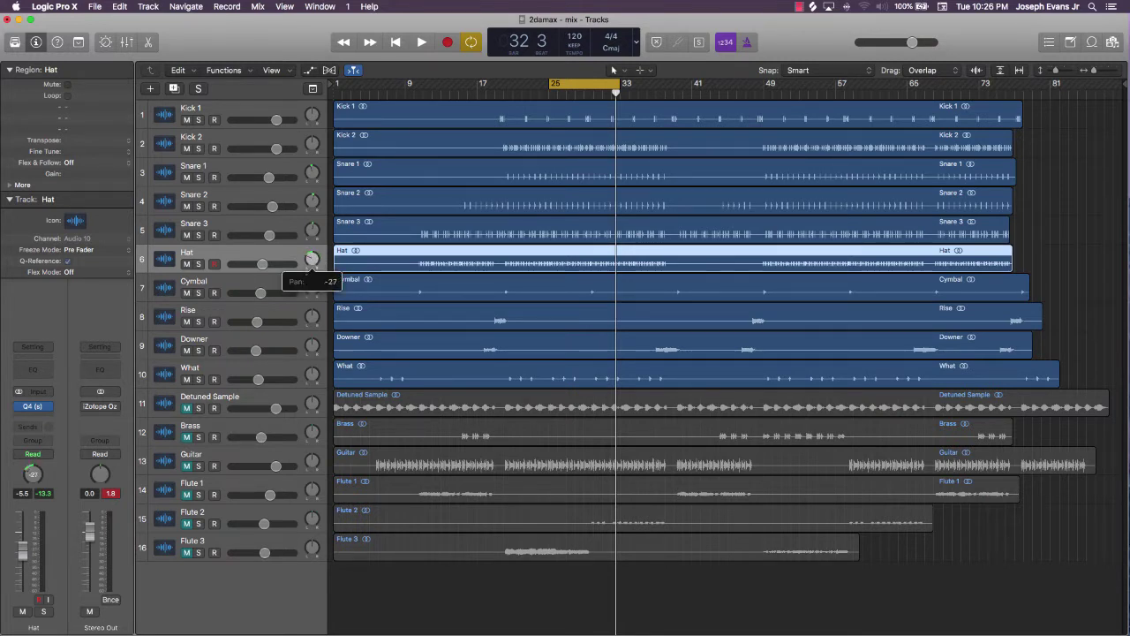
left_click(333, 285)
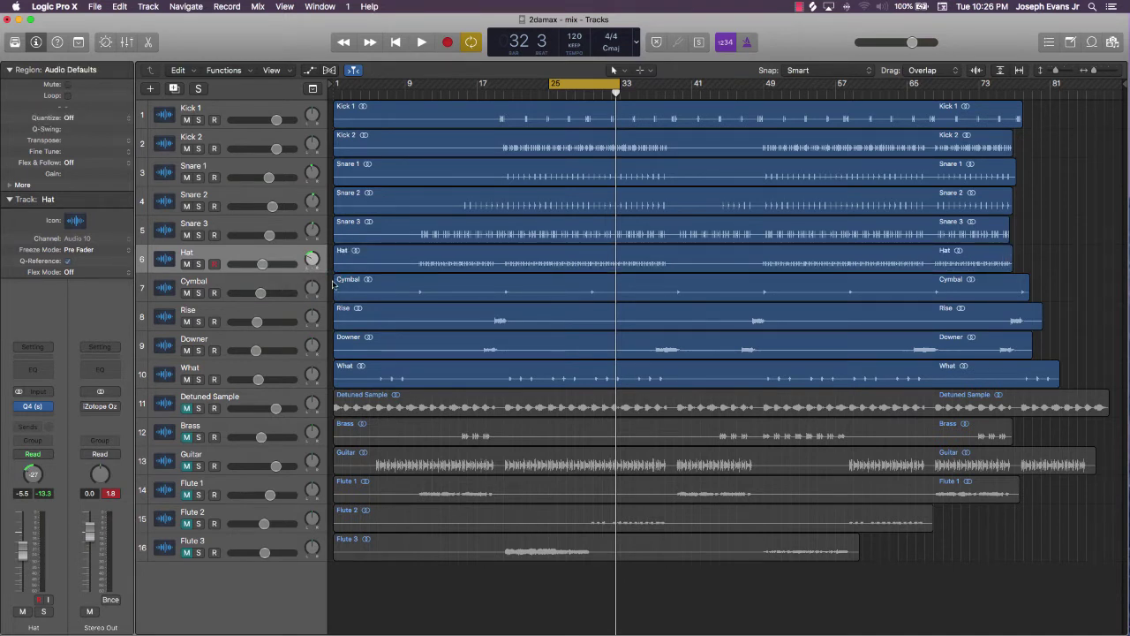
key("space")
mouse_move(313, 258)
left_mouse_down()
mouse_move(312, 206)
mouse_move(320, 269)
left_mouse_up()
key("space")
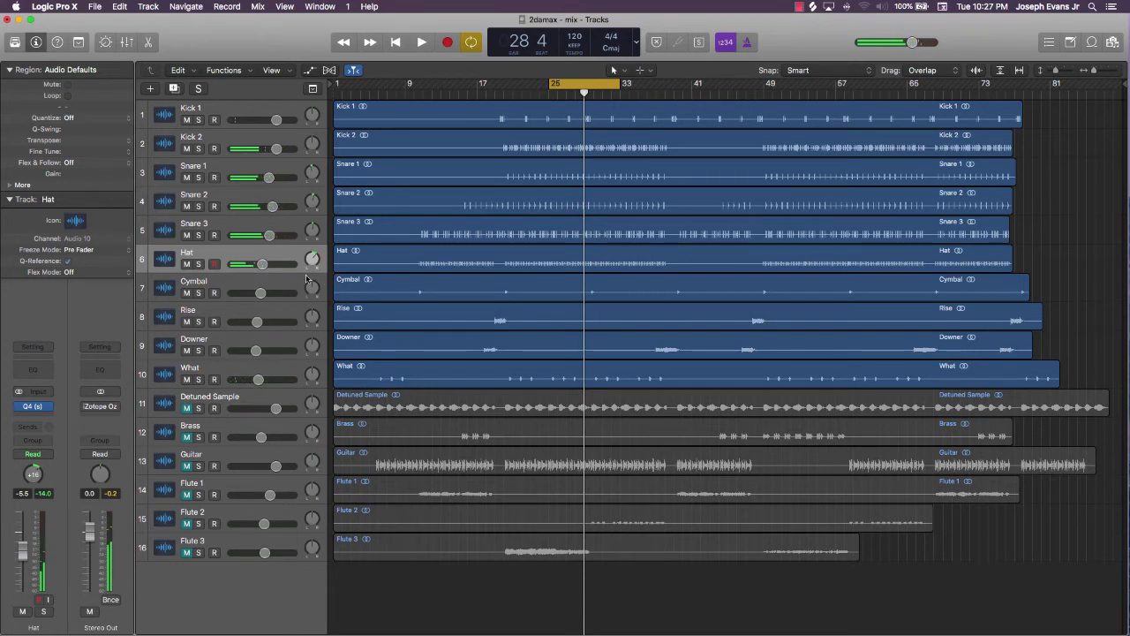
left_click_drag(262, 264, 260, 264)
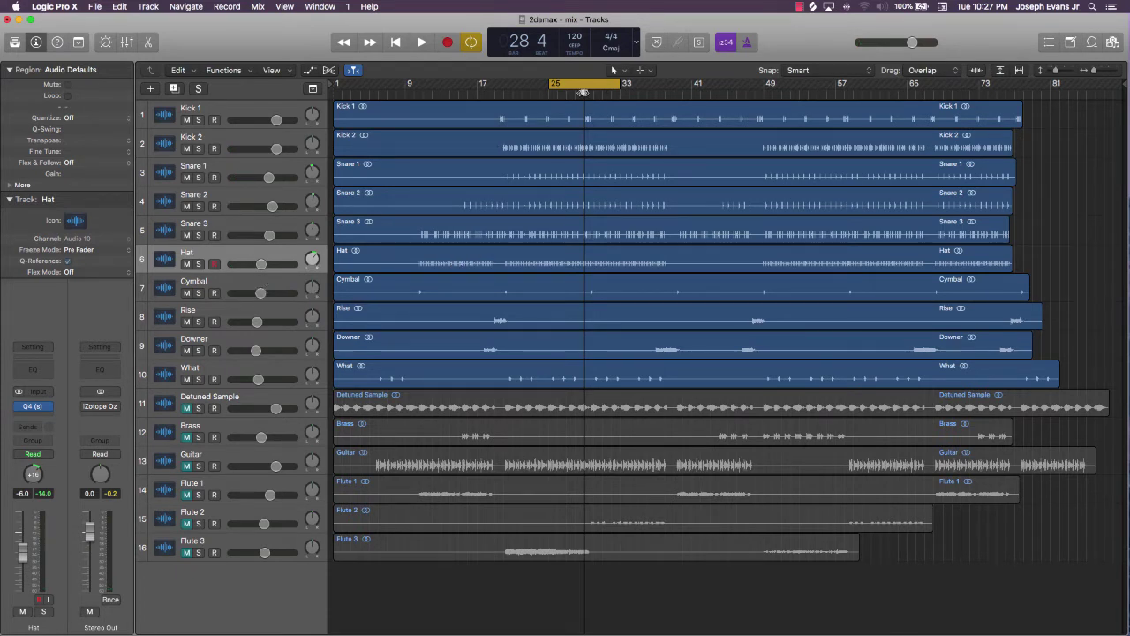
Step: Move the cycle range back to start at bar 19 and play the loop around the rise and cymbal hit
left_click_drag(583, 85, 539, 88)
key("space")
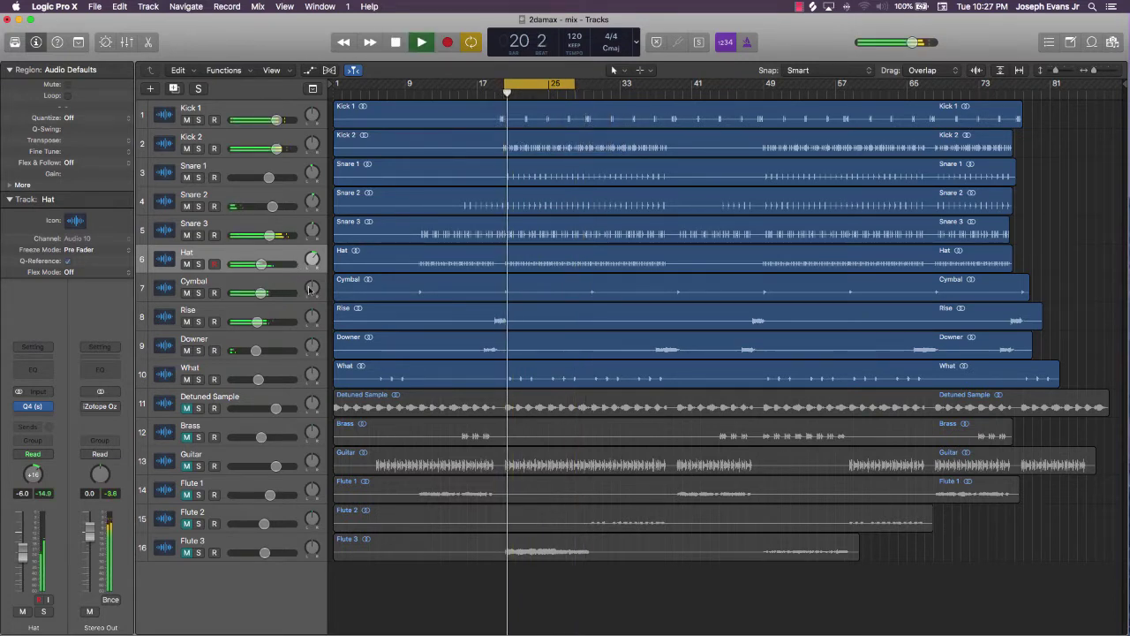
key("space")
left_click_drag(528, 83, 520, 84)
key("space")
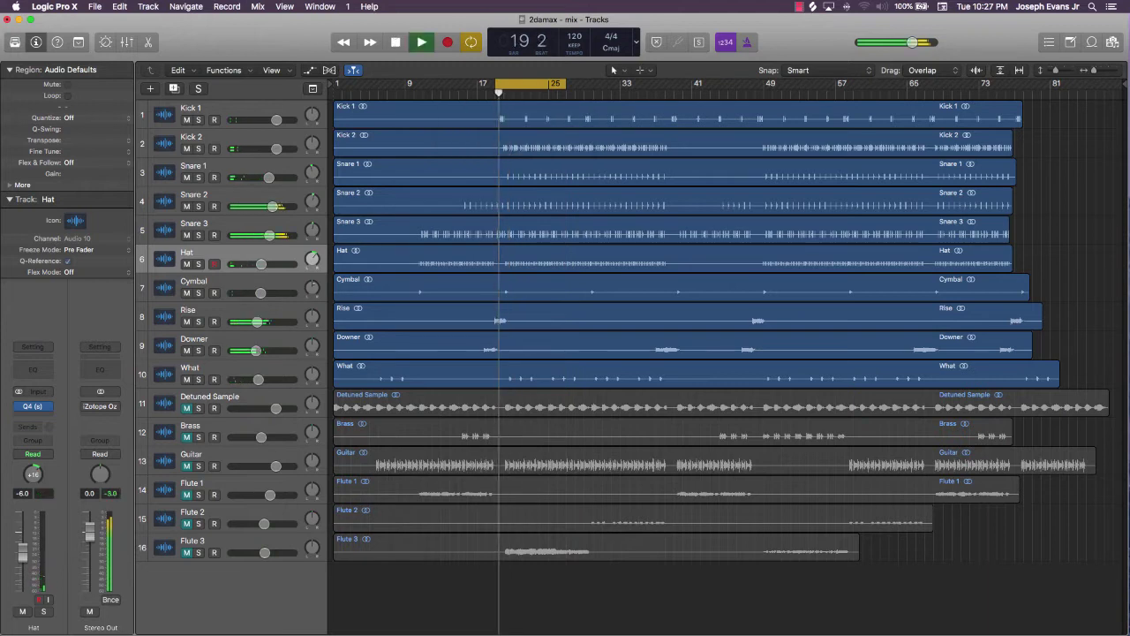
Step: Pan the Cymbal track left and the Rise track to +26, and audition both in the loop
left_click_drag(315, 287, 296, 305)
key("space")
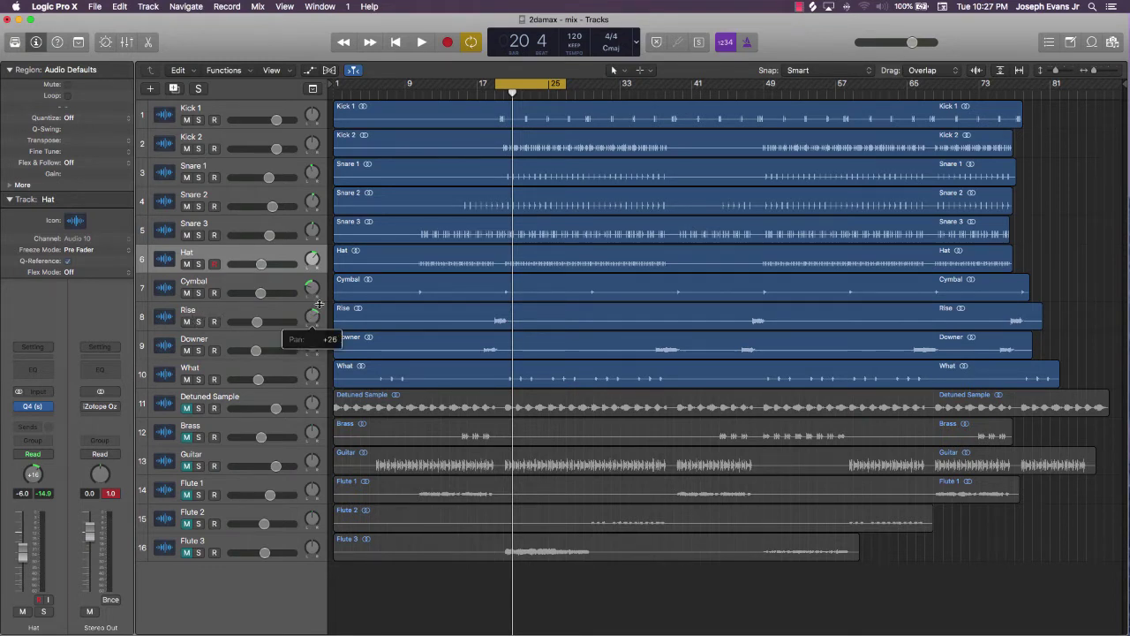
key("space")
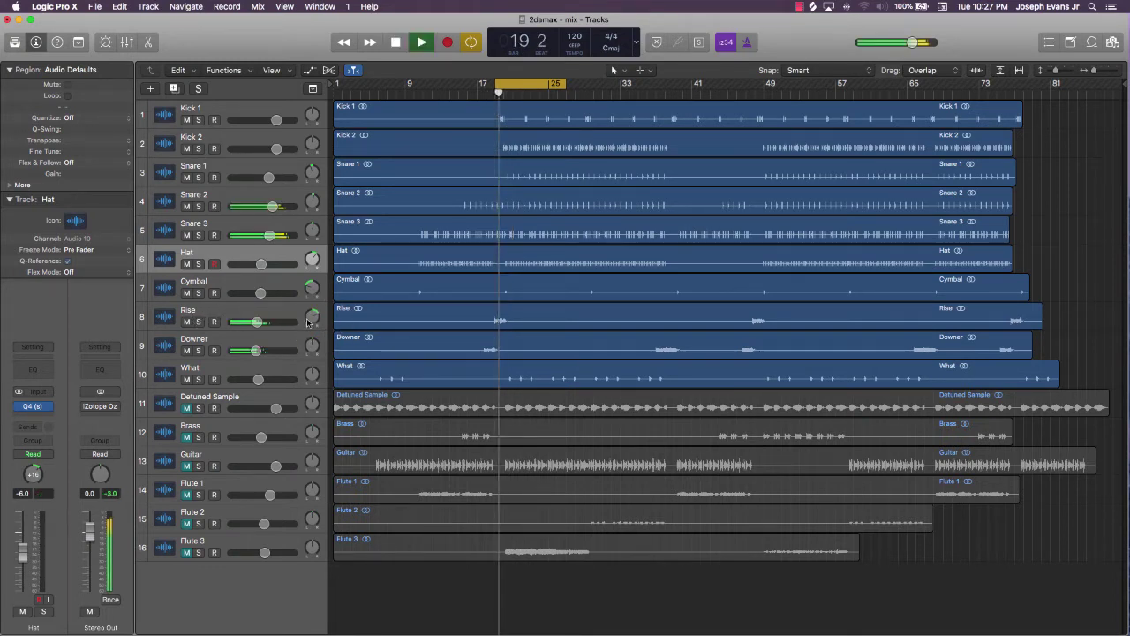
mouse_move(313, 316)
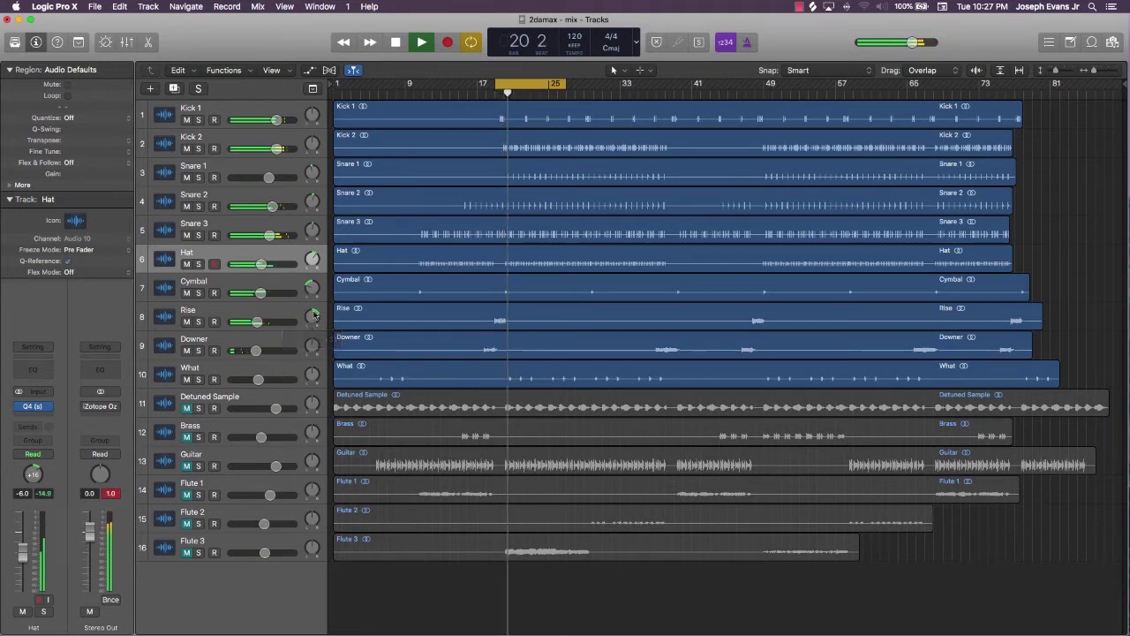
key("space")
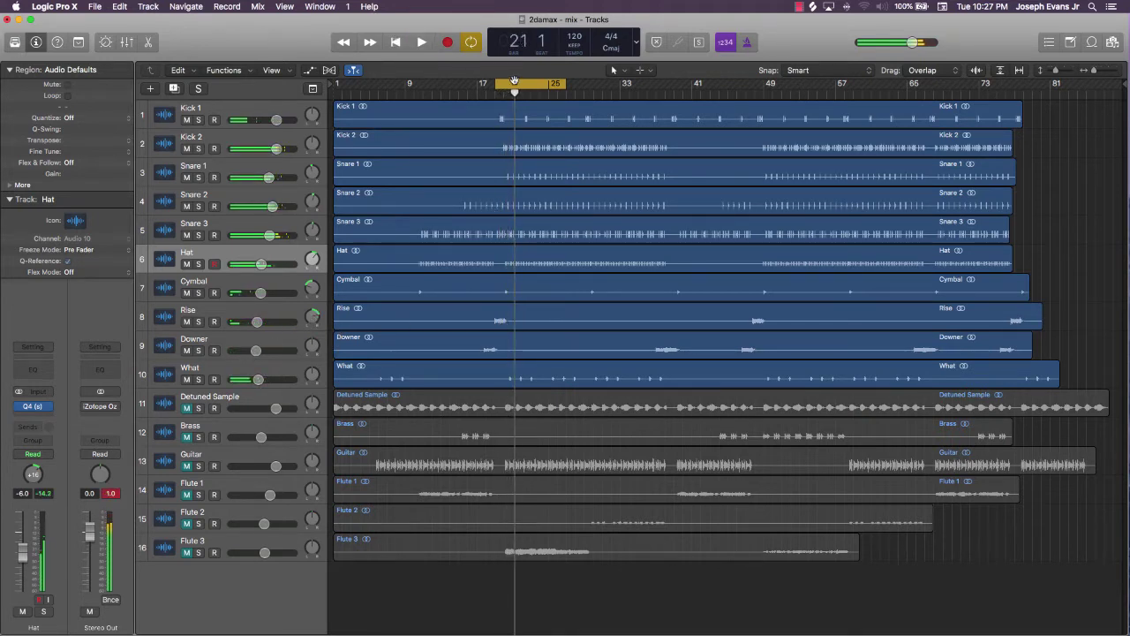
Step: Shift the cycle range to start at bar 16 and pan the Downer track right while listening, dismissing the playback alert
left_click_drag(516, 85, 487, 88)
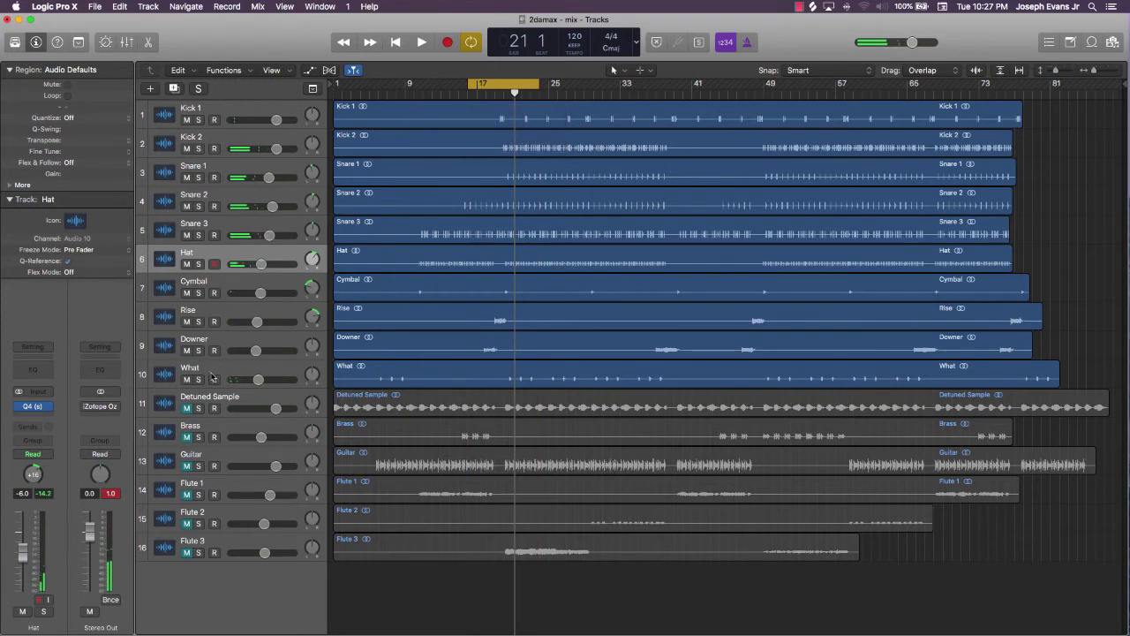
left_click_drag(307, 348, 301, 366)
key("space")
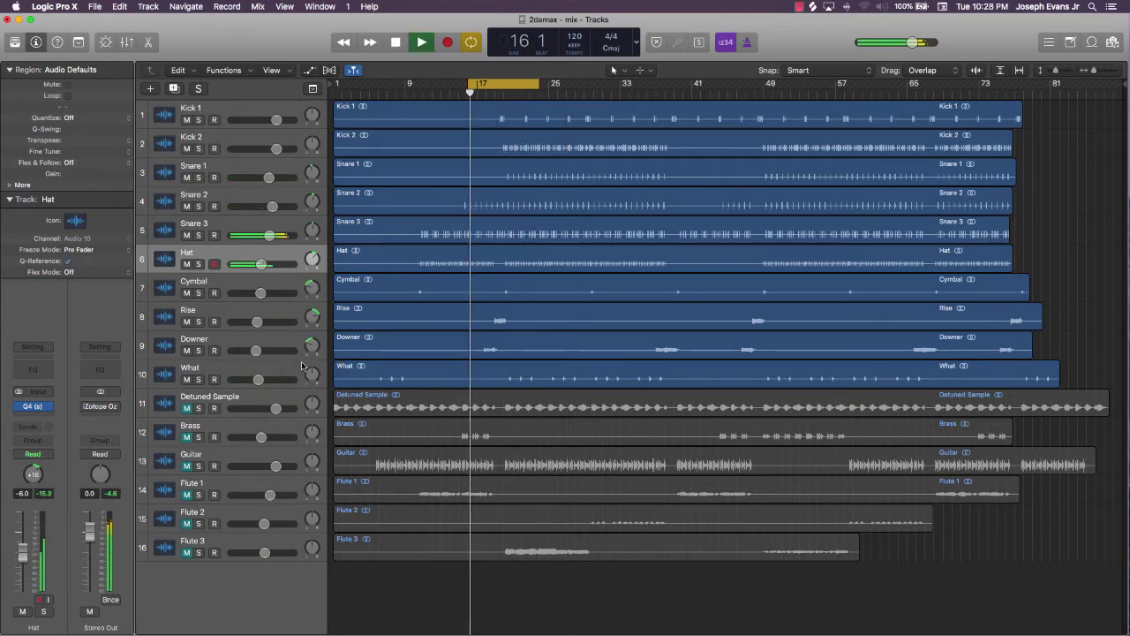
left_click_drag(315, 348, 315, 339)
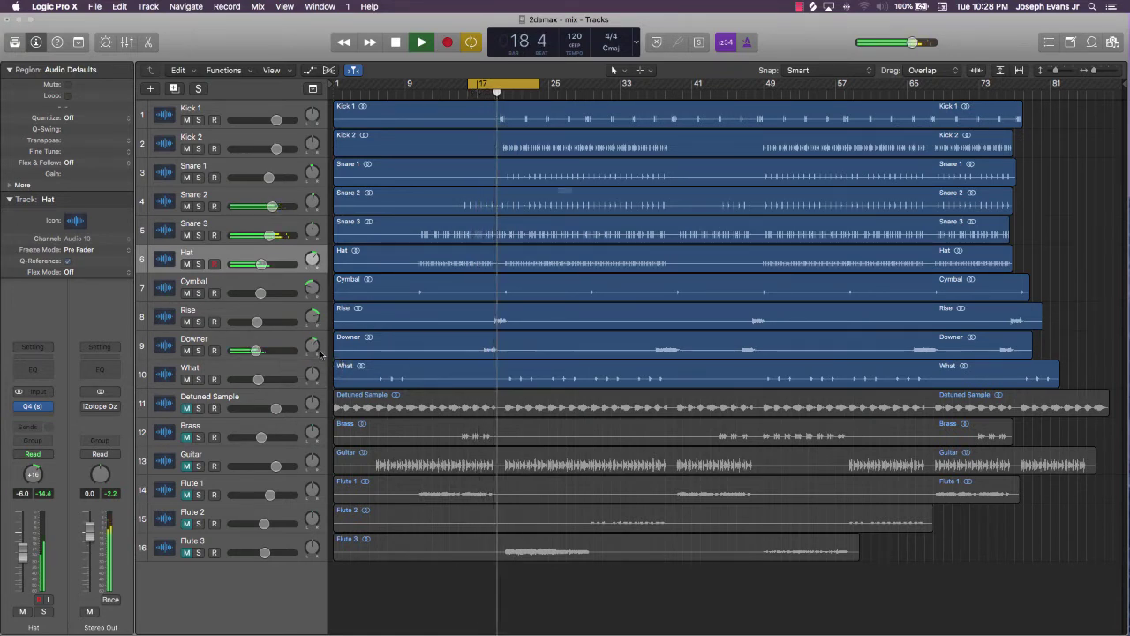
left_click(653, 218)
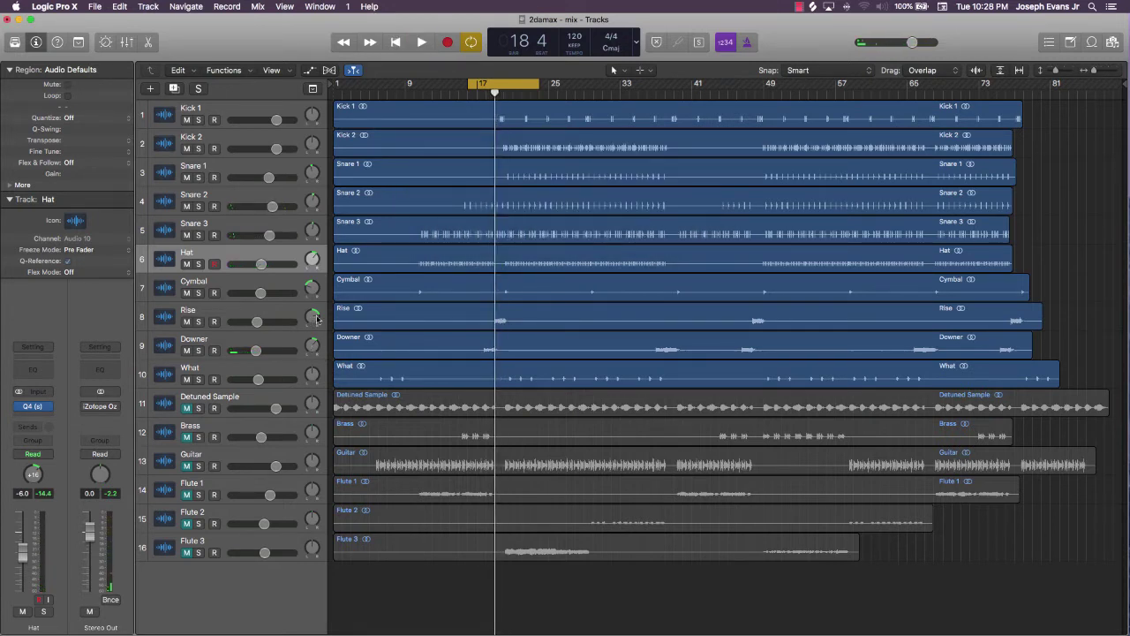
Step: Audition the panned Rise and Downer transition, turn cycle mode off, stop playback and select the What track
key("space")
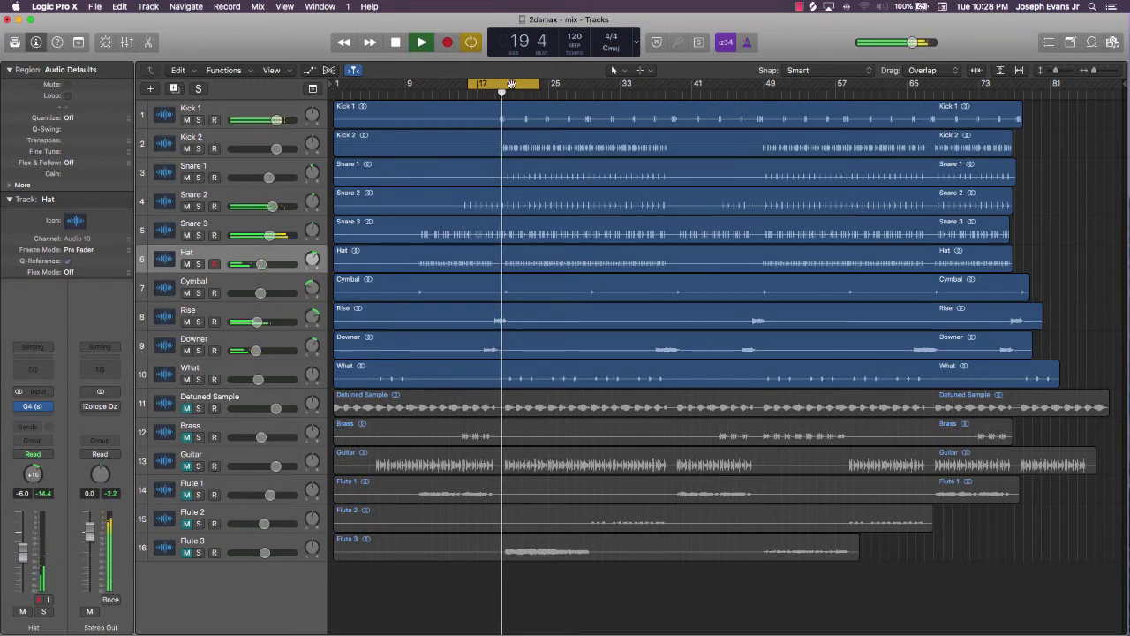
left_click(511, 83)
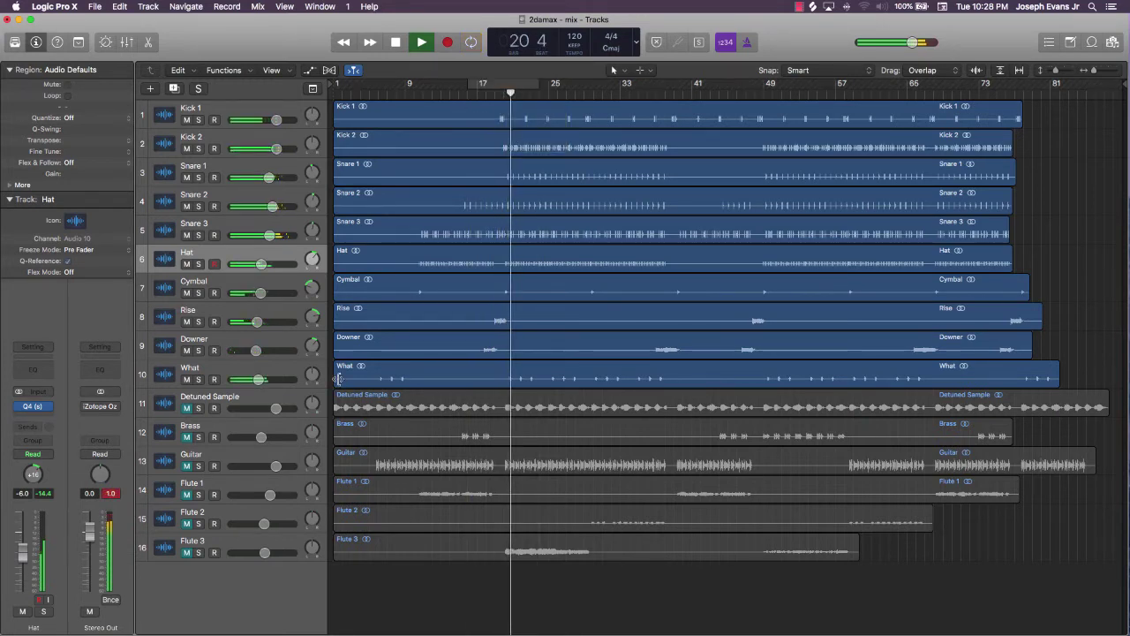
key("space")
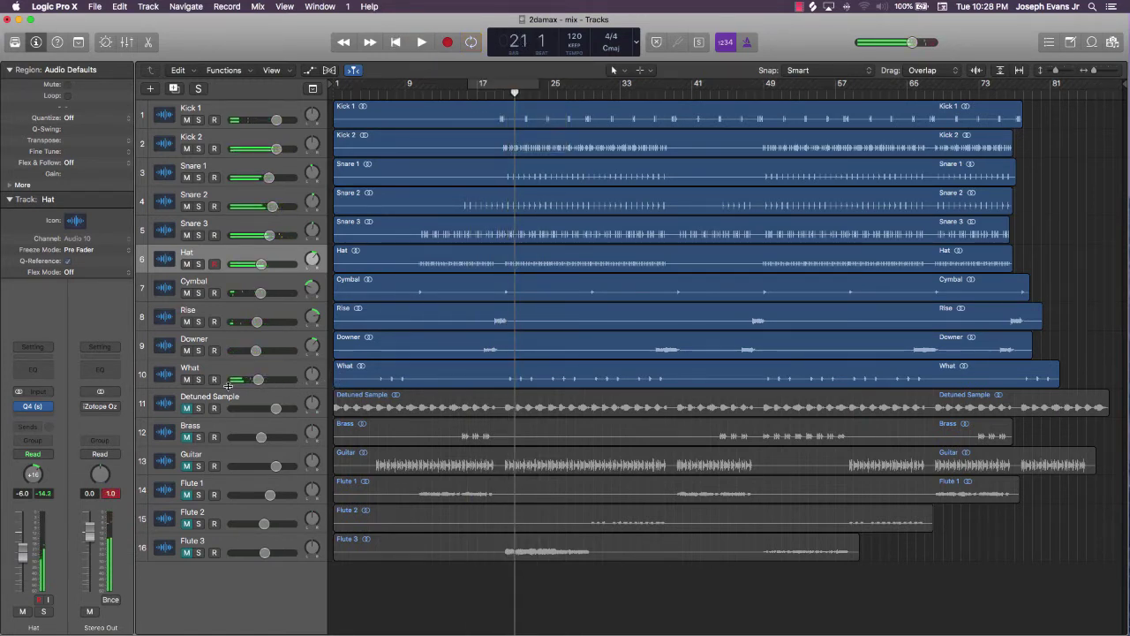
left_click(249, 370)
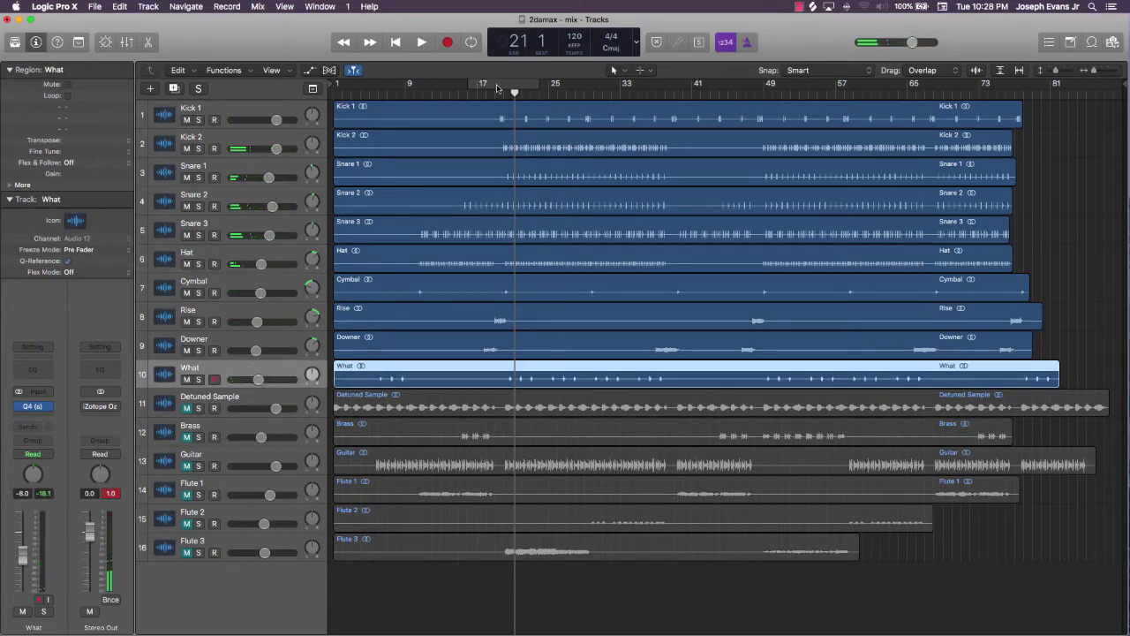
Step: Move the cycle range to start at about bar 20 and pan the What track to +4 during playback, dismissing the playback alert
left_click_drag(497, 88, 535, 82)
key("space")
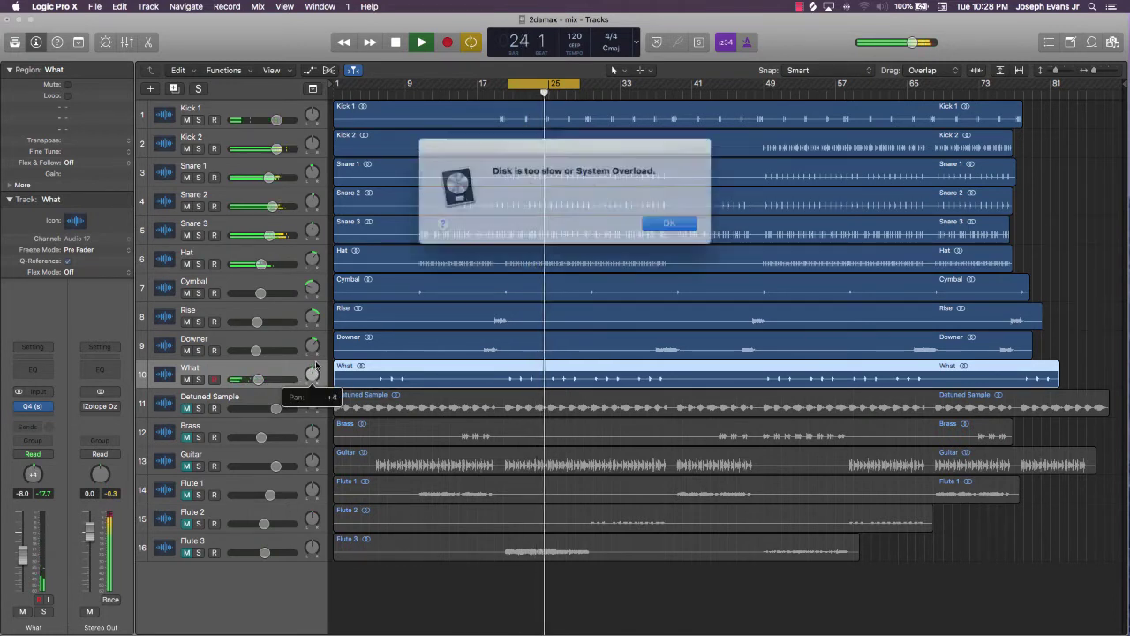
left_click(664, 223)
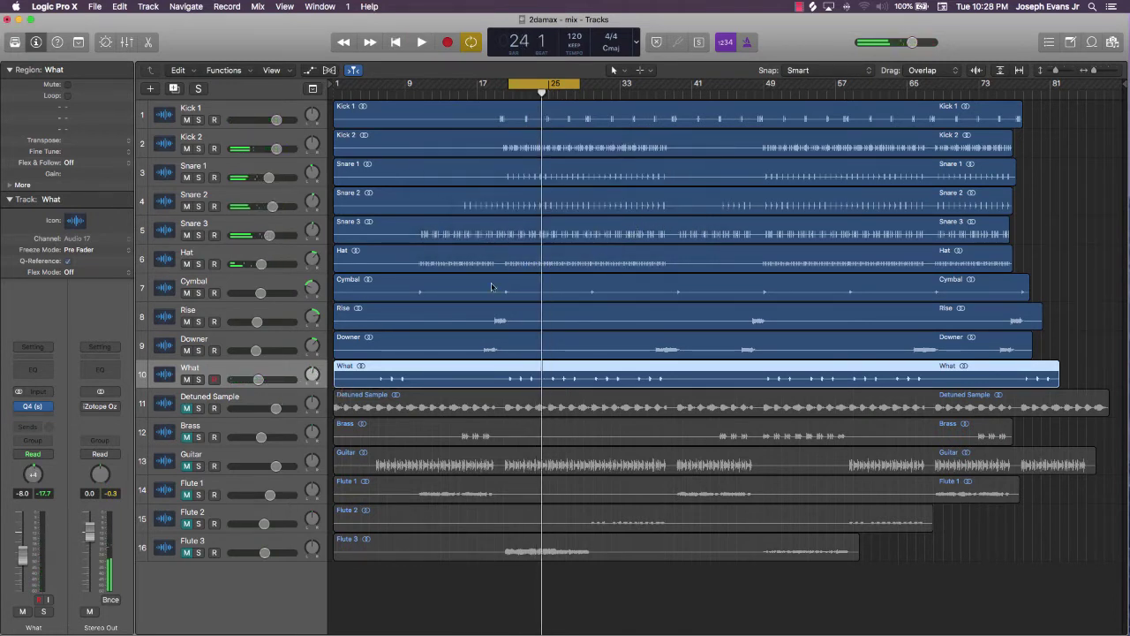
key("space")
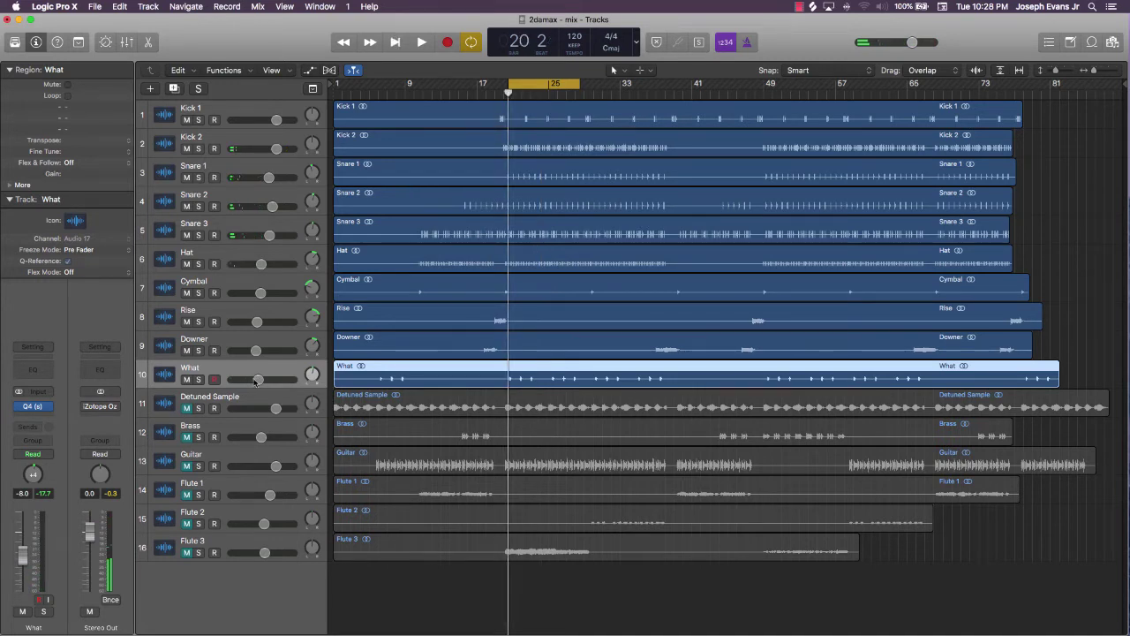
Step: Pan the What track to +31 and lower its volume to -12.6 dB while looping, and stop playback
left_click_drag(257, 381, 253, 381)
key("space")
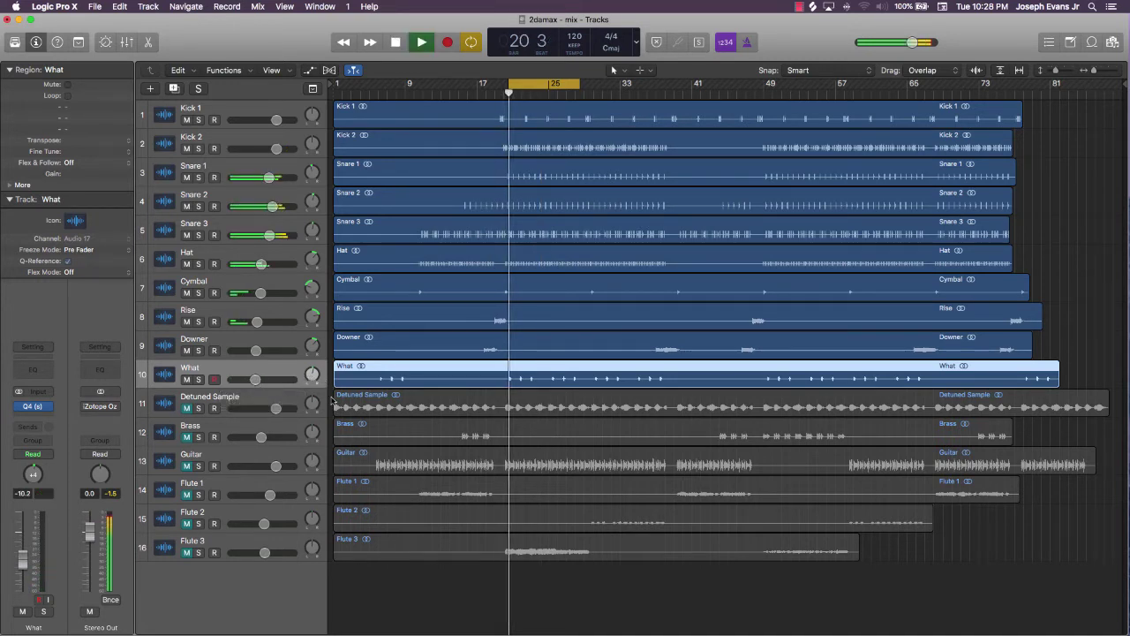
left_click_drag(311, 374, 312, 353)
left_click_drag(256, 379, 253, 381)
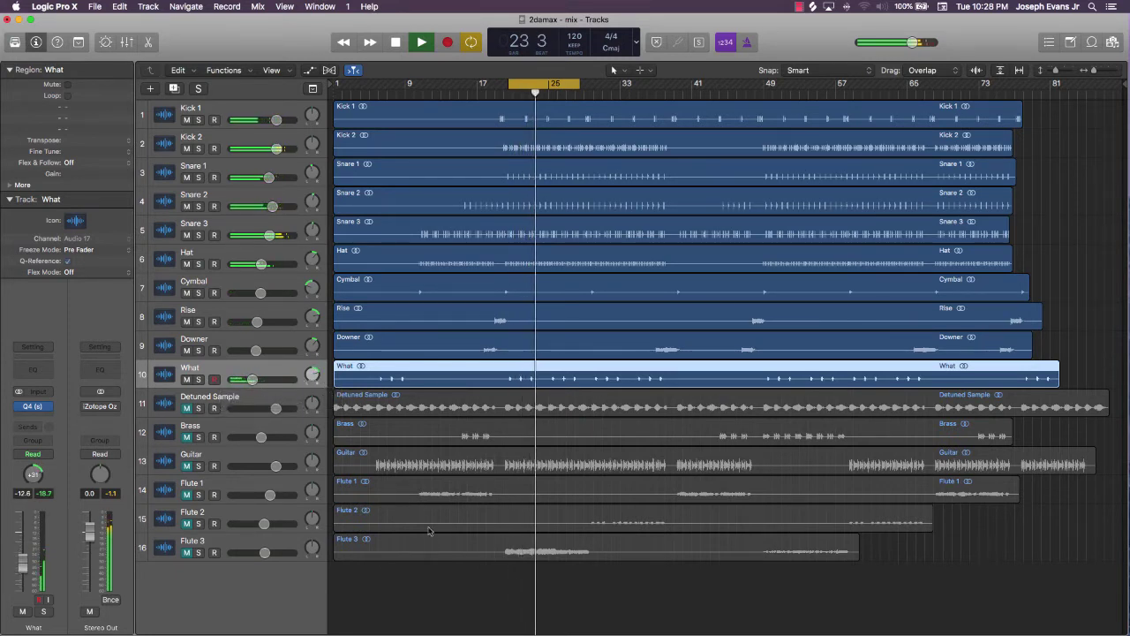
key("space")
left_click(436, 615)
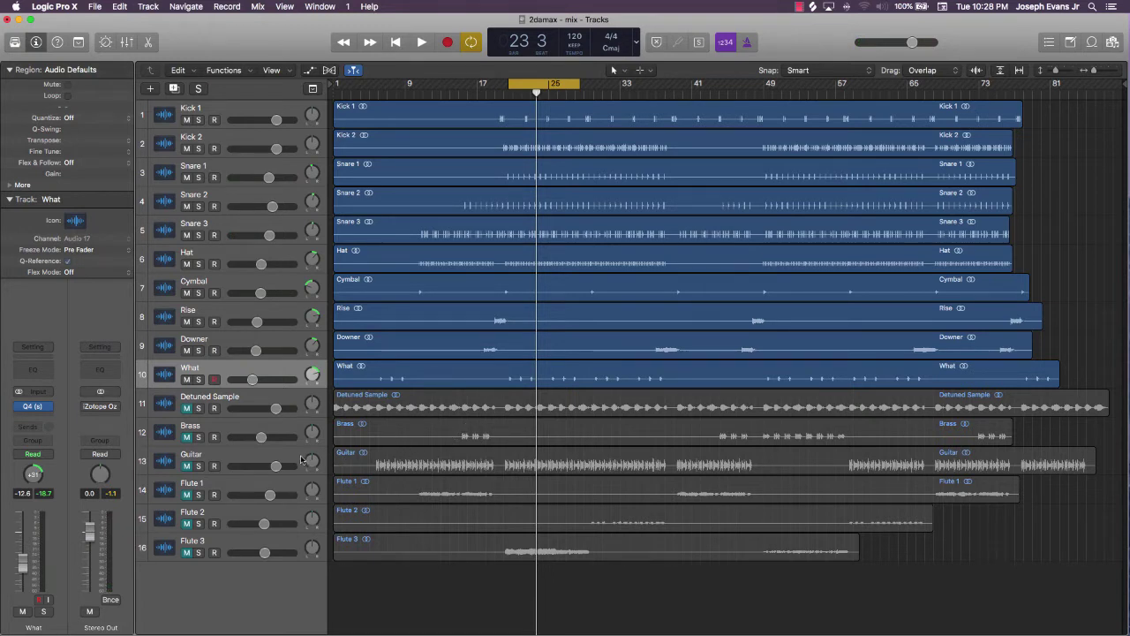
Step: Unmute the Guitar track, pan it to -10 while the loop plays, and stop playback
left_click(221, 461)
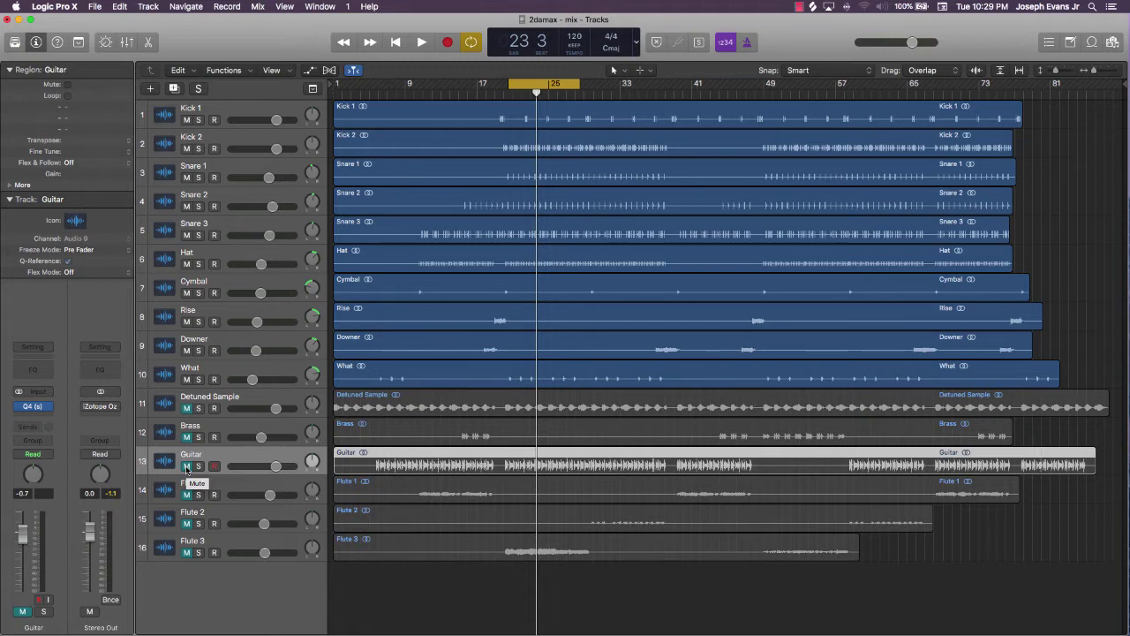
left_click(187, 466)
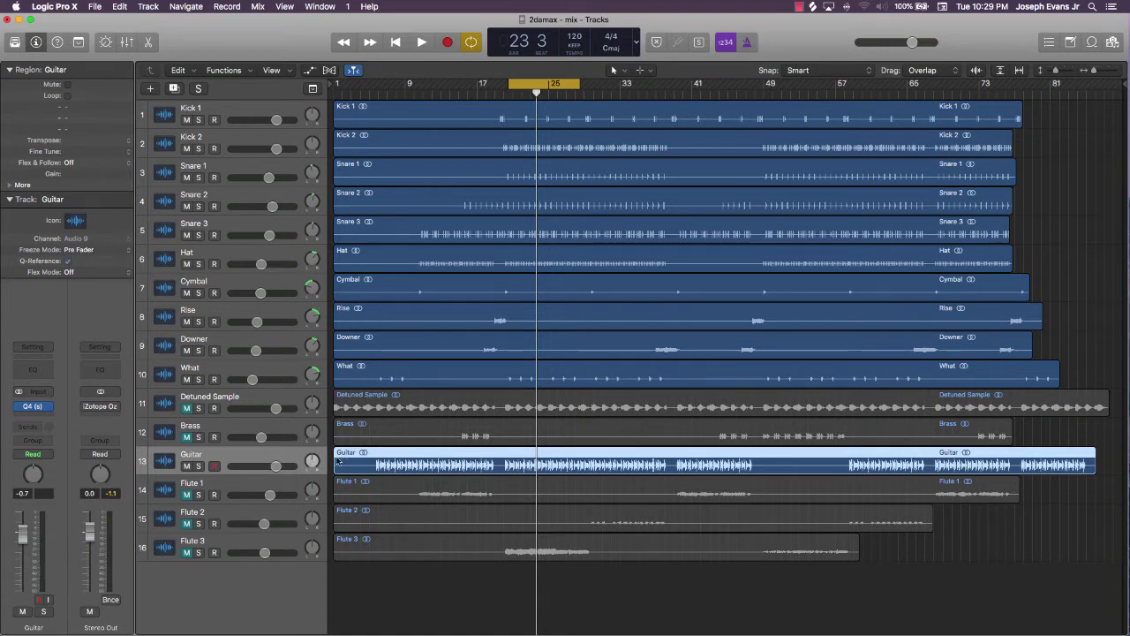
key("space")
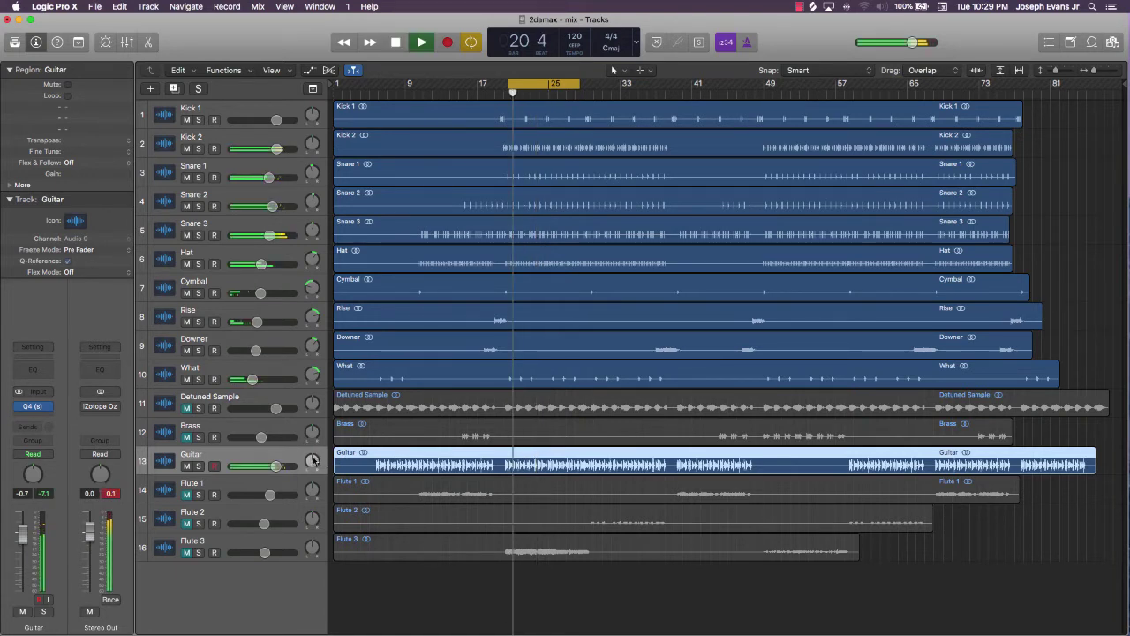
left_click_drag(311, 461, 312, 464)
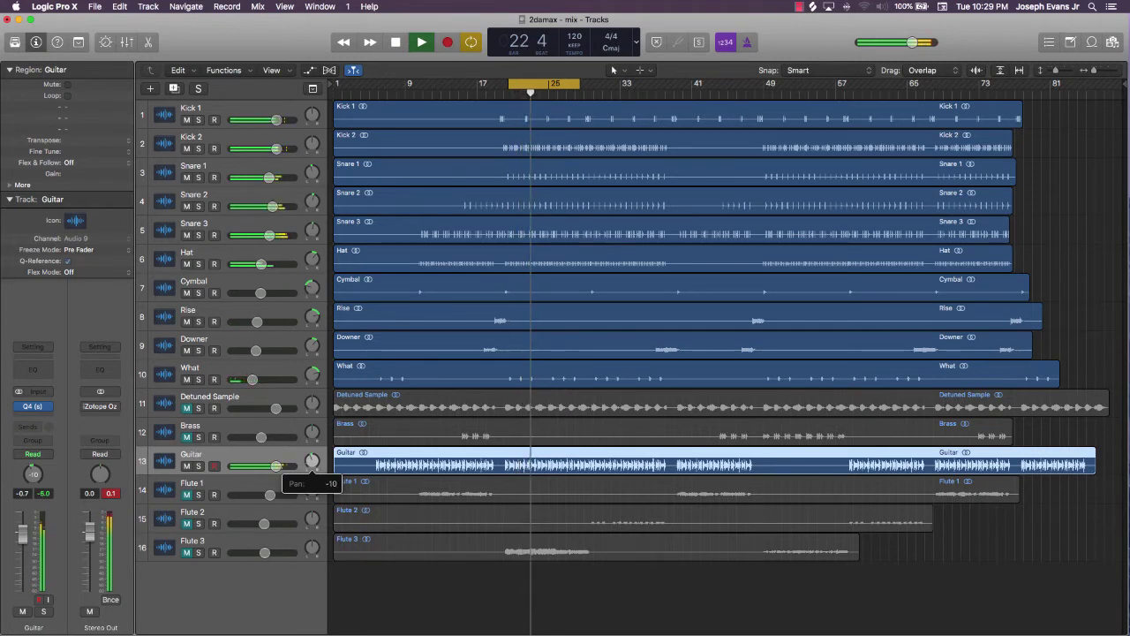
left_click(457, 607)
key("space")
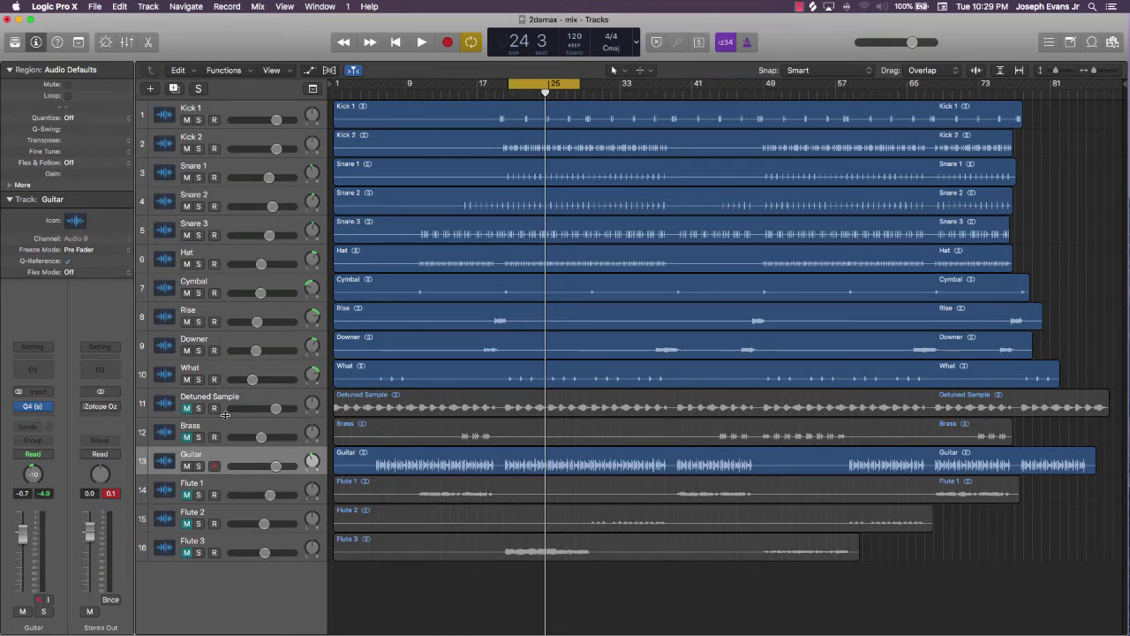
Step: Unmute the Detuned Sample track and pan it to +9 while the loop plays, dismissing the playback alert
left_click(187, 409)
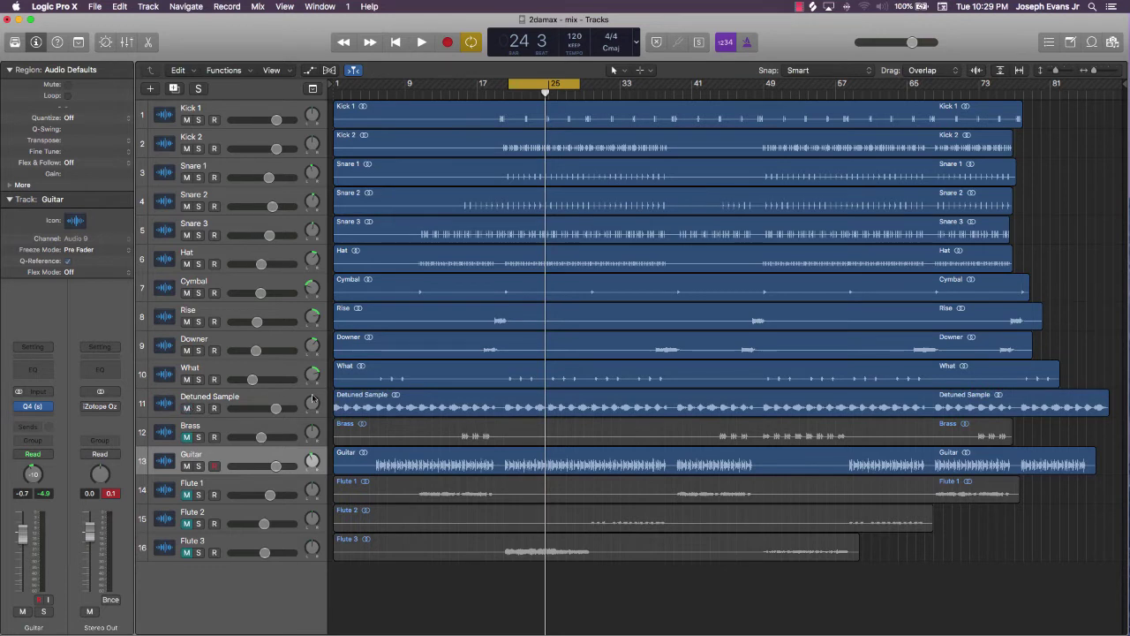
key("space")
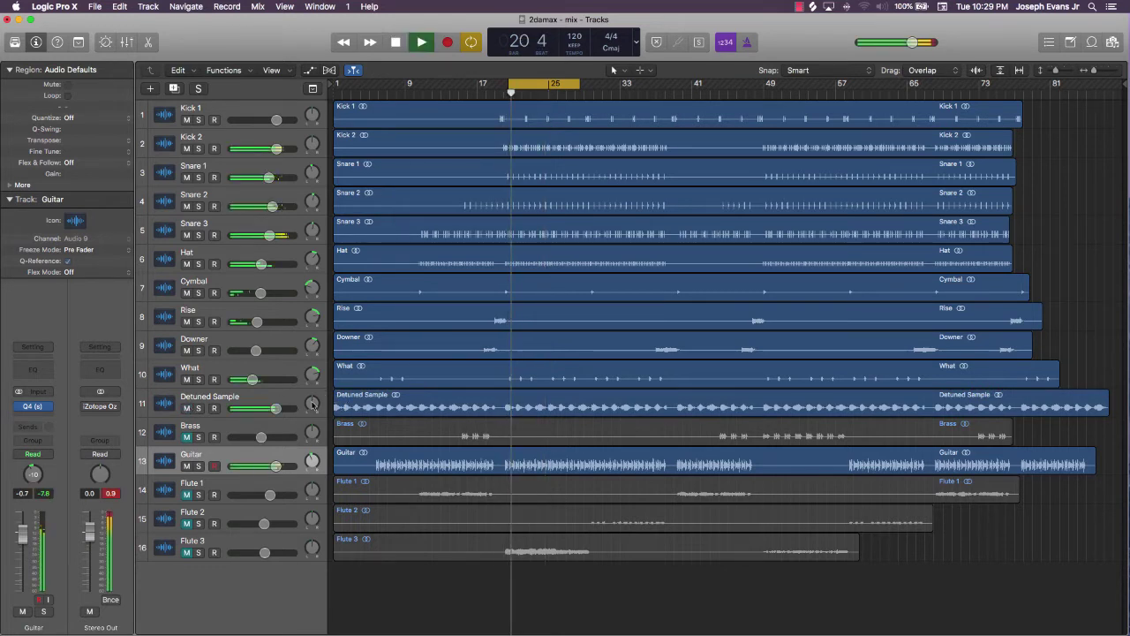
mouse_move(312, 404)
left_mouse_down()
mouse_move(311, 421)
mouse_move(311, 400)
left_mouse_up()
left_click(653, 219)
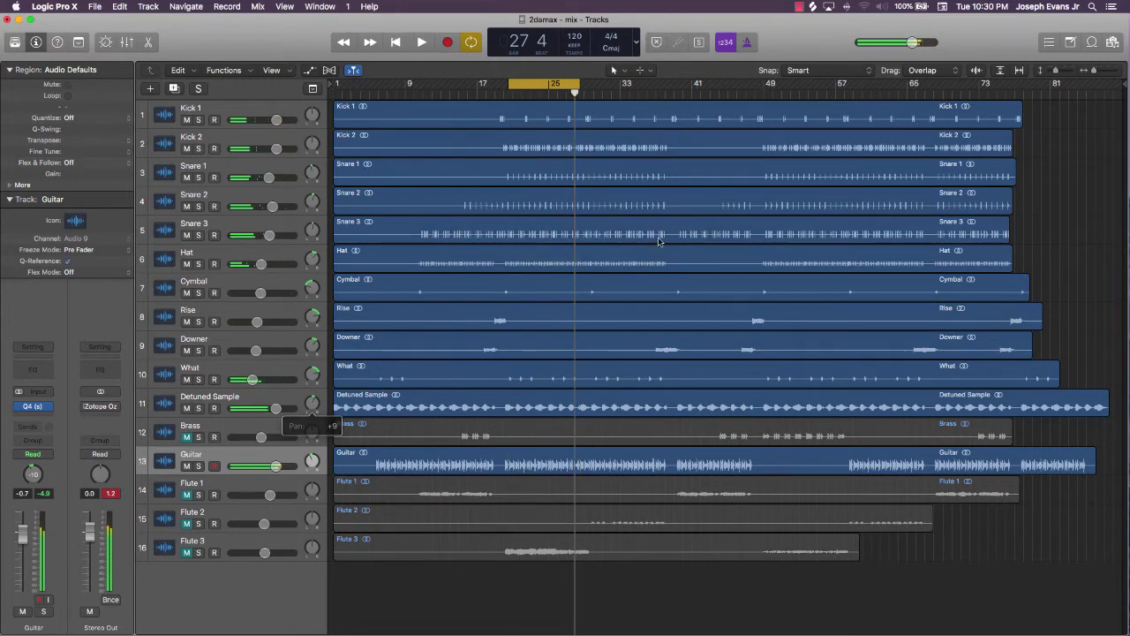
Step: Replay the loop, readjust the Detuned Sample track's pan by ear, and stop playback
key("space")
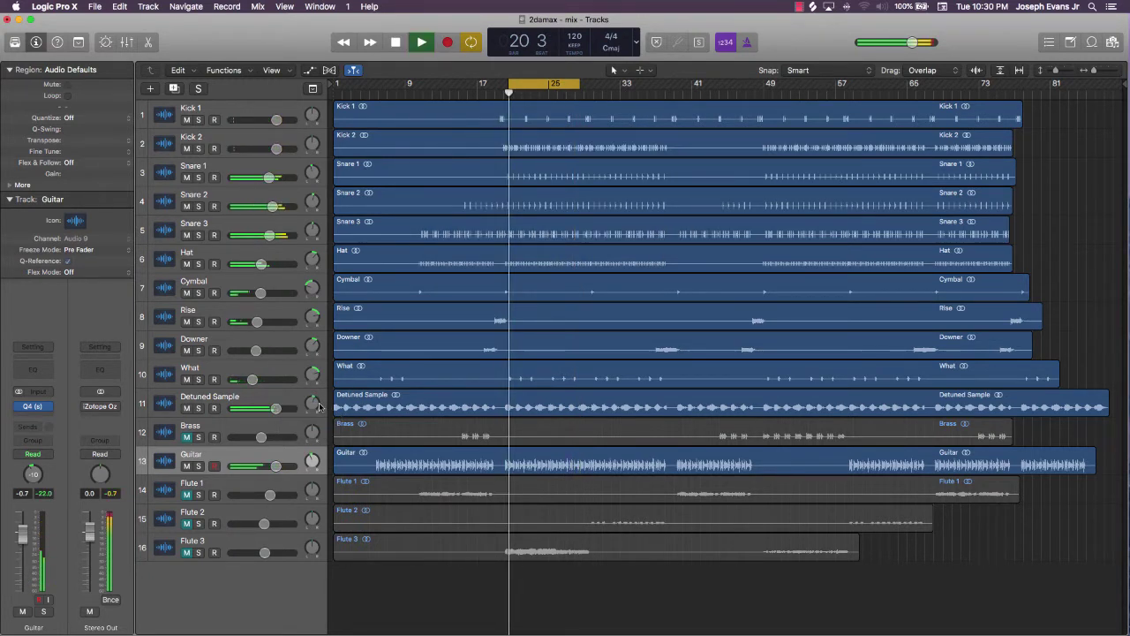
left_click_drag(312, 403, 312, 412)
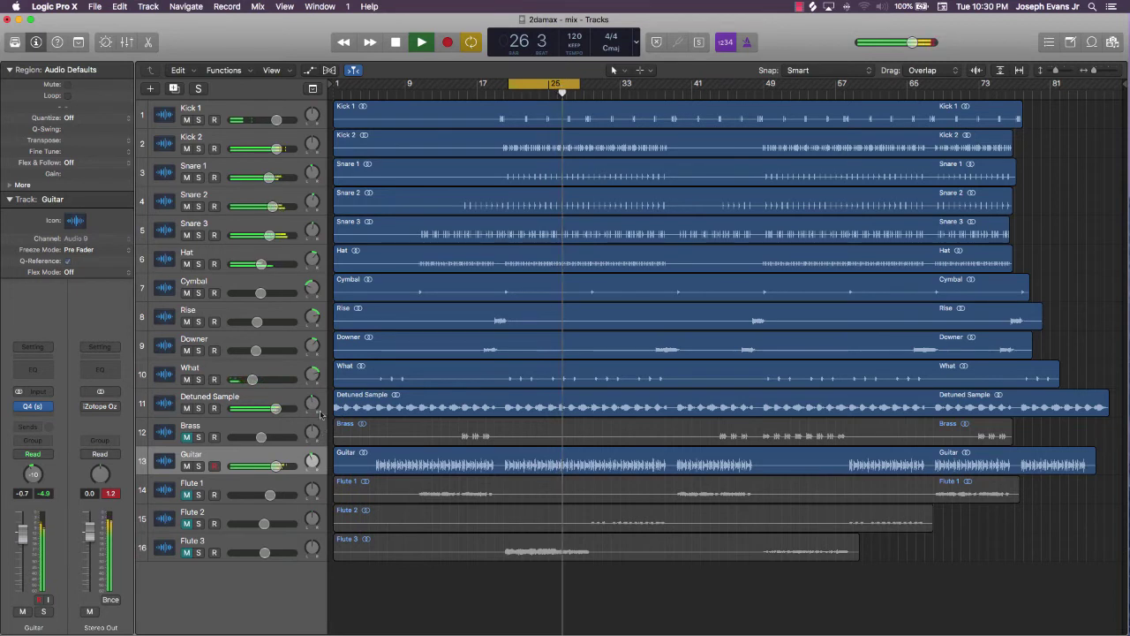
left_click_drag(311, 404, 311, 401)
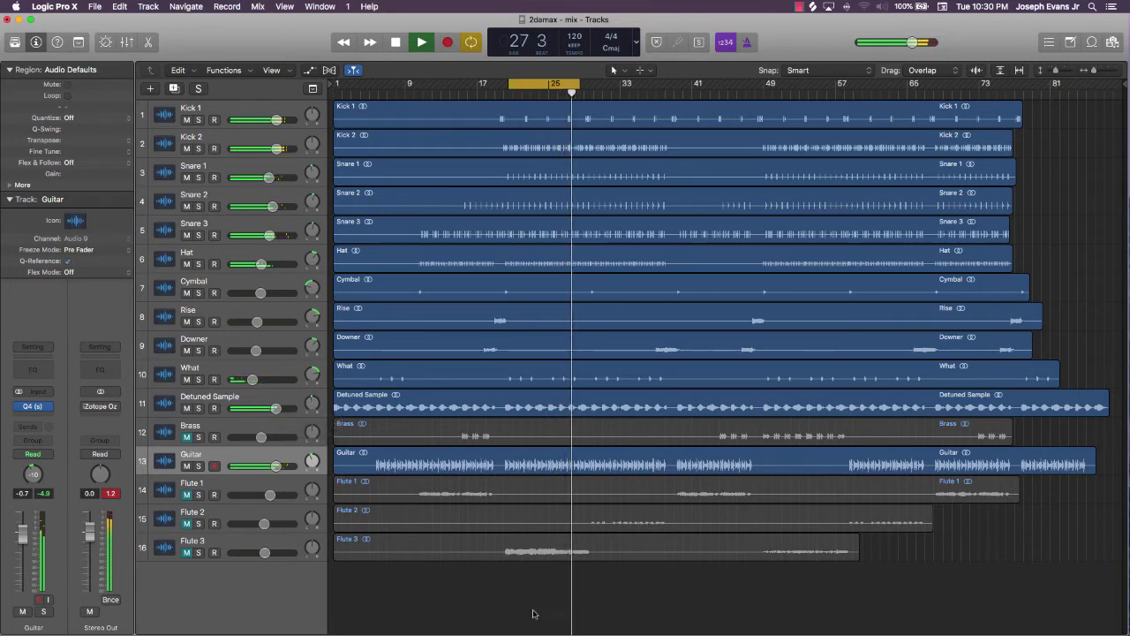
key("space")
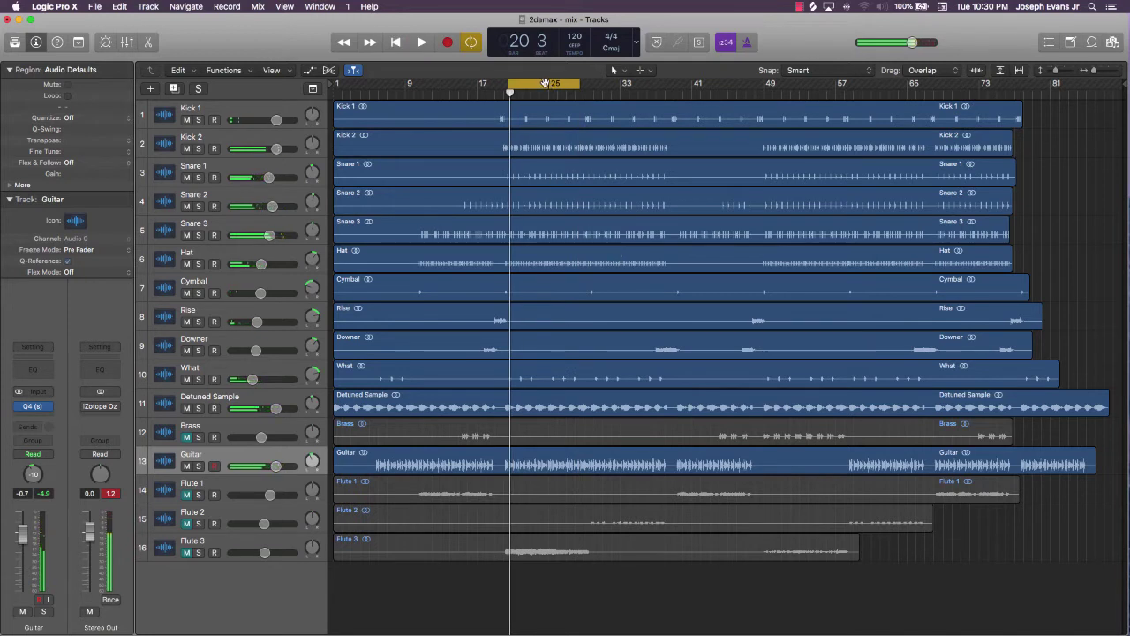
Step: Move the cycle range to start at about bar 48, unmute the Brass track, and set it to pan +8 and volume -7.0 dB while listening
left_click_drag(545, 83, 794, 110)
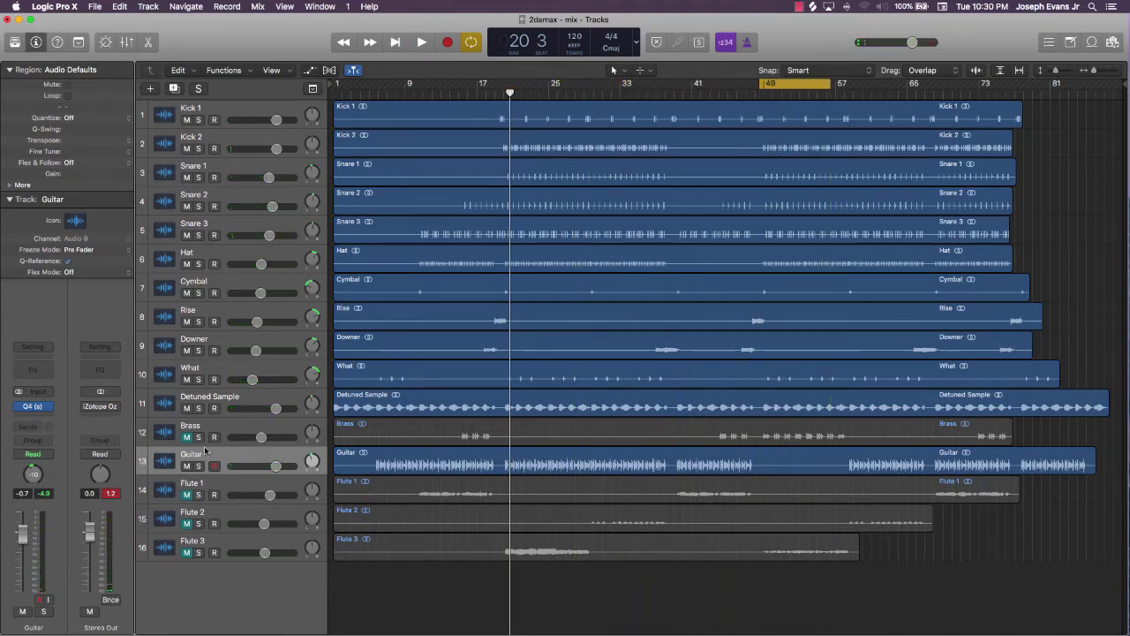
left_click(186, 437)
key("space")
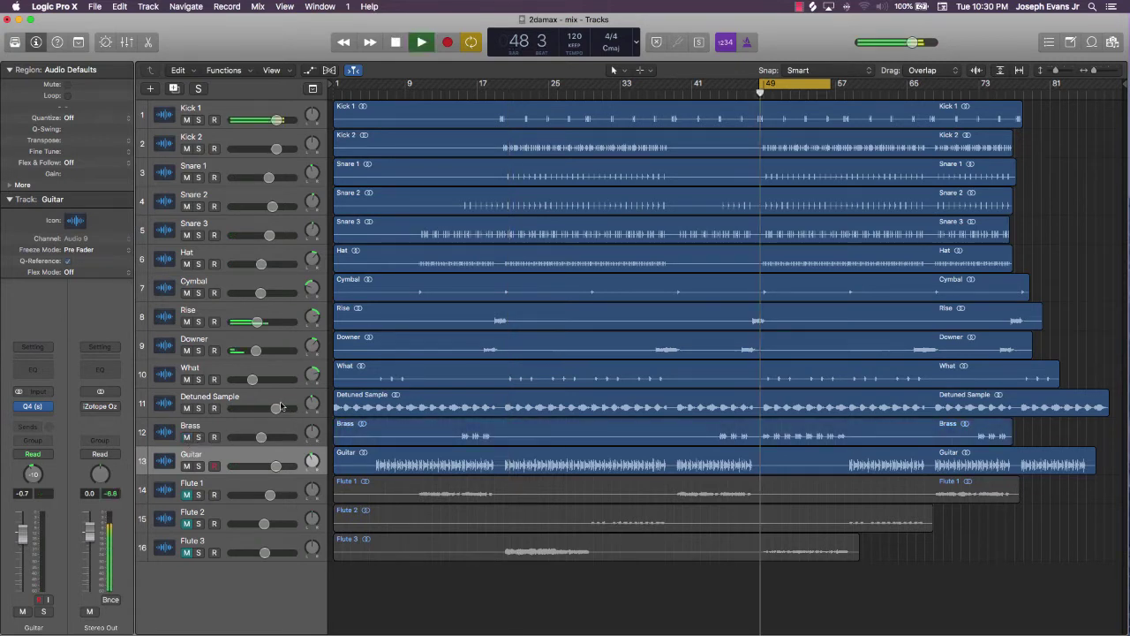
left_click(292, 429)
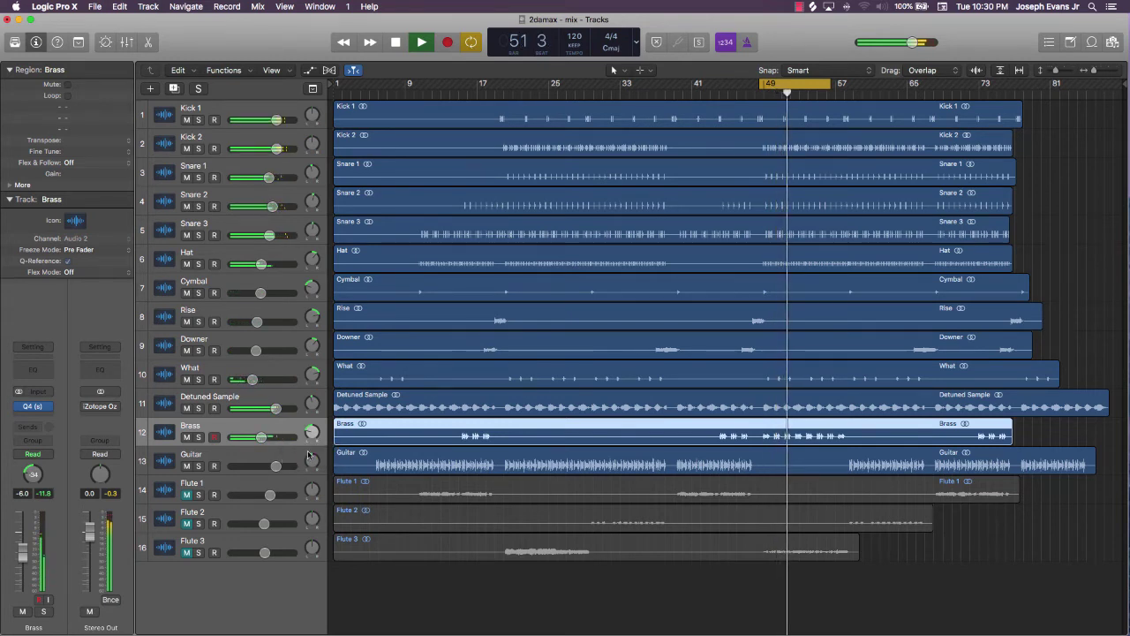
left_click_drag(311, 432, 311, 401)
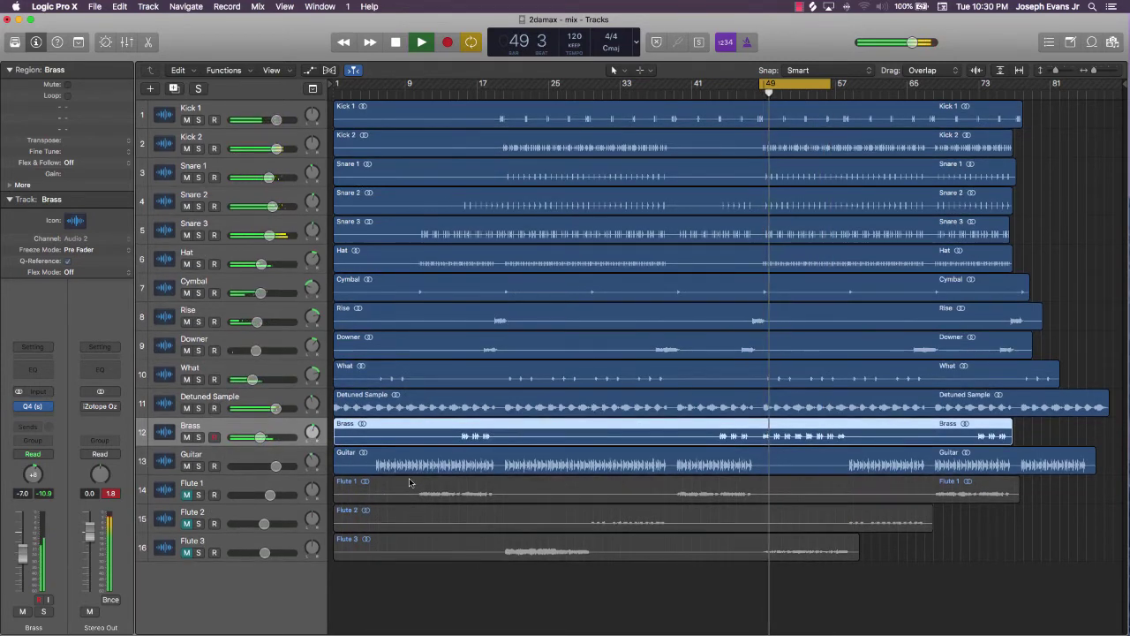
Step: Unmute the Flute 3 track and pan it right to about +14, repan the Brass track to -17, and stop playback
left_click(186, 551)
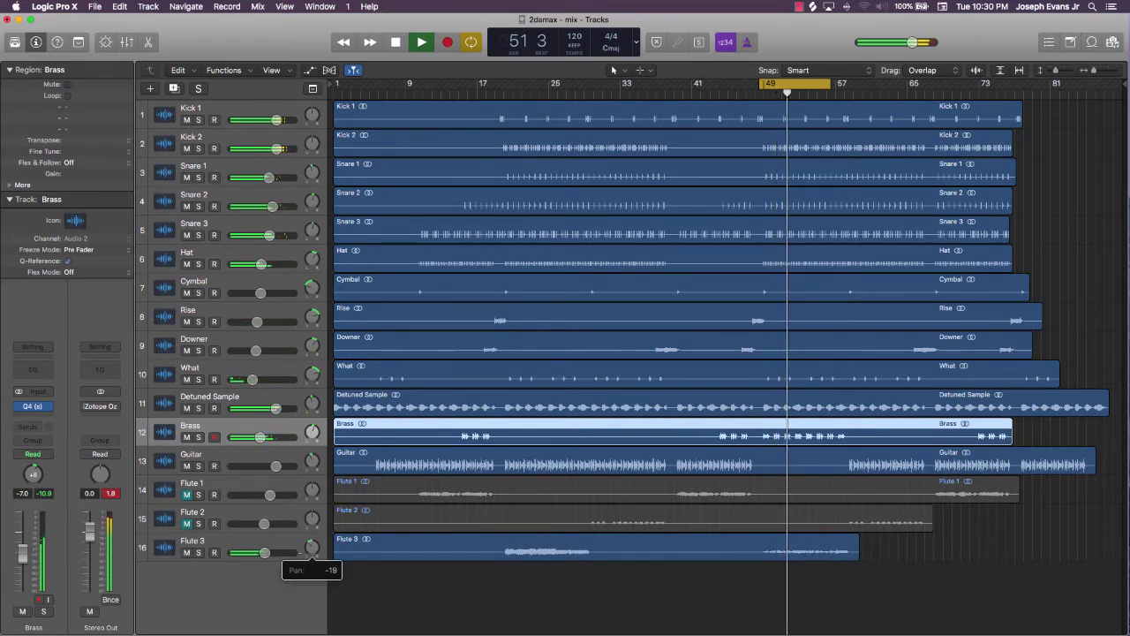
left_click_drag(311, 548, 311, 525)
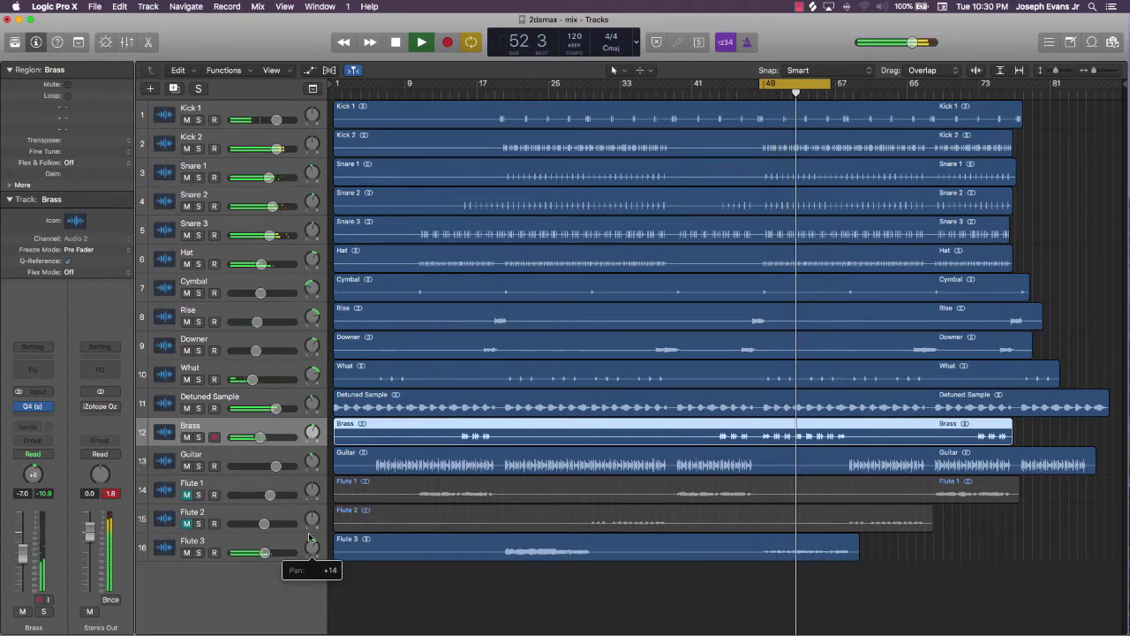
mouse_move(313, 431)
left_mouse_down()
mouse_move(313, 454)
mouse_move(312, 444)
left_mouse_up()
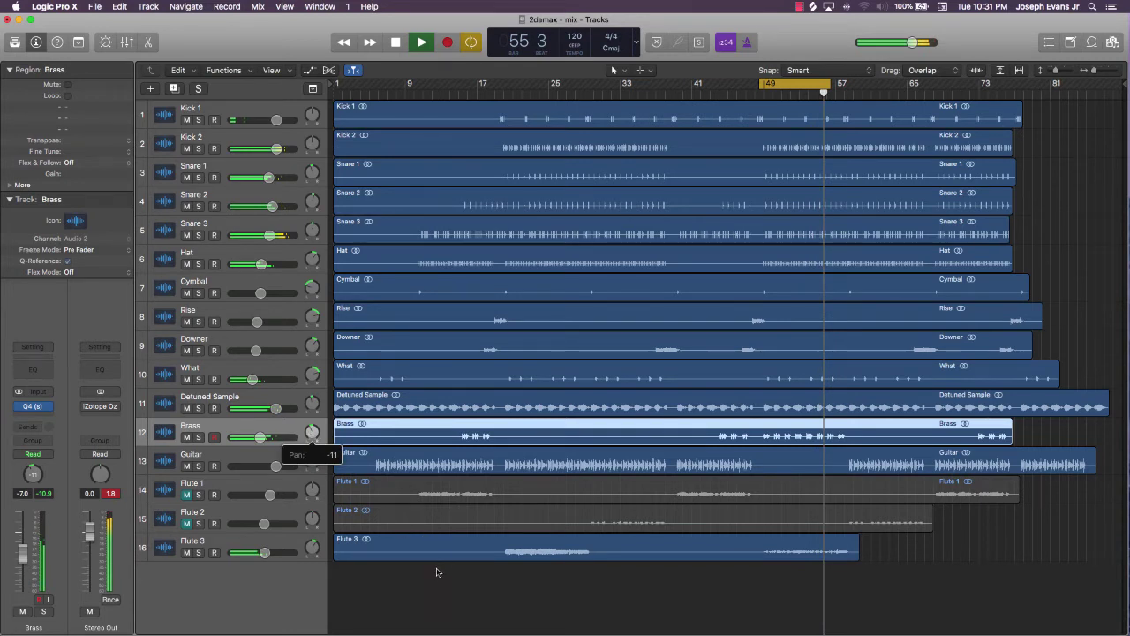
key("space")
left_click(516, 580)
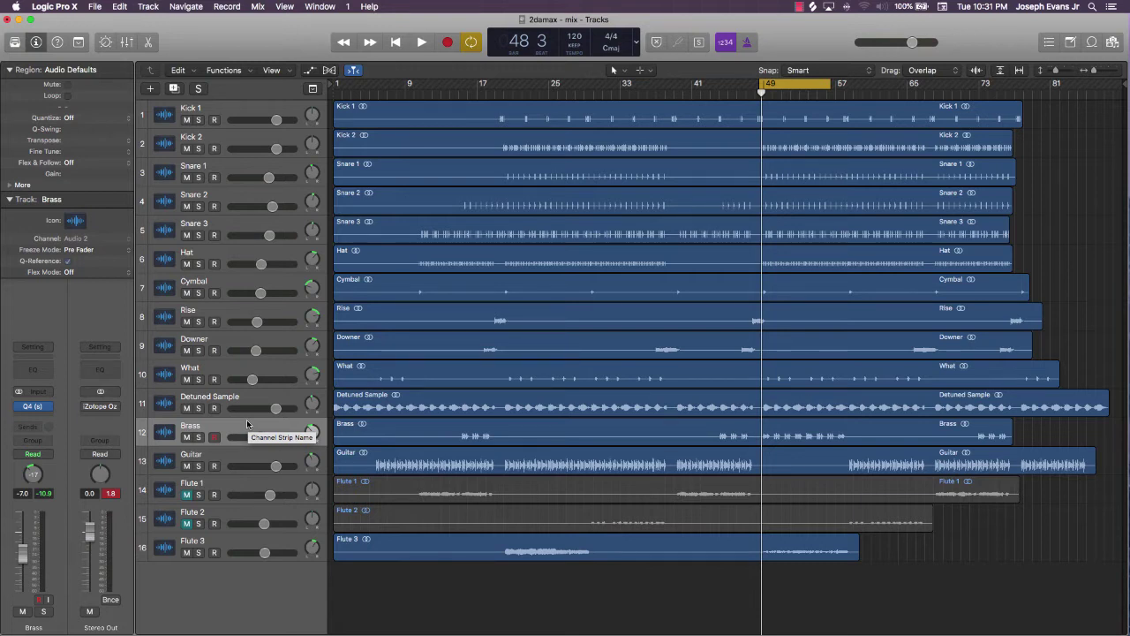
left_click(310, 432)
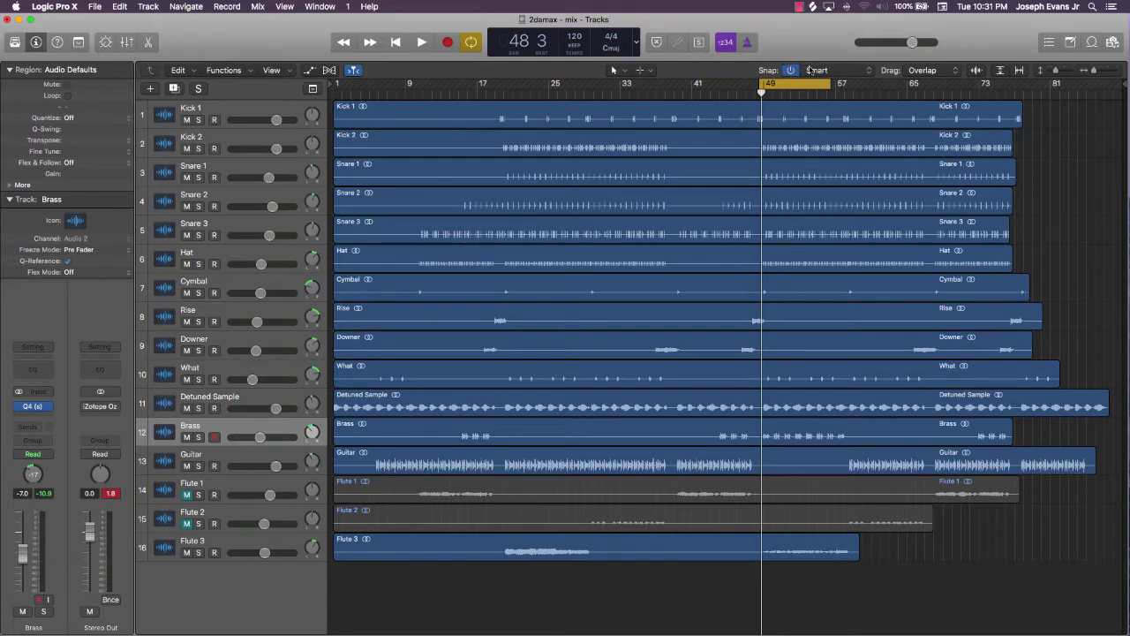
Step: Move the cycle range to start at about bar 39, unmute the Flute 1 track, and play the loop
left_click_drag(799, 83, 715, 113)
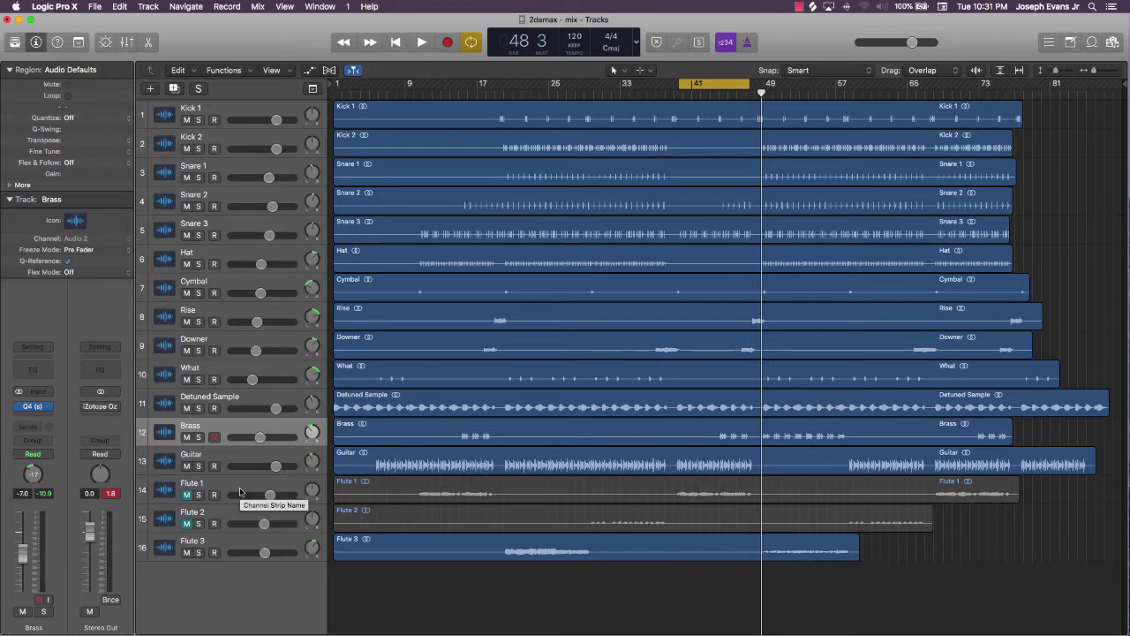
left_click(187, 495)
key("space")
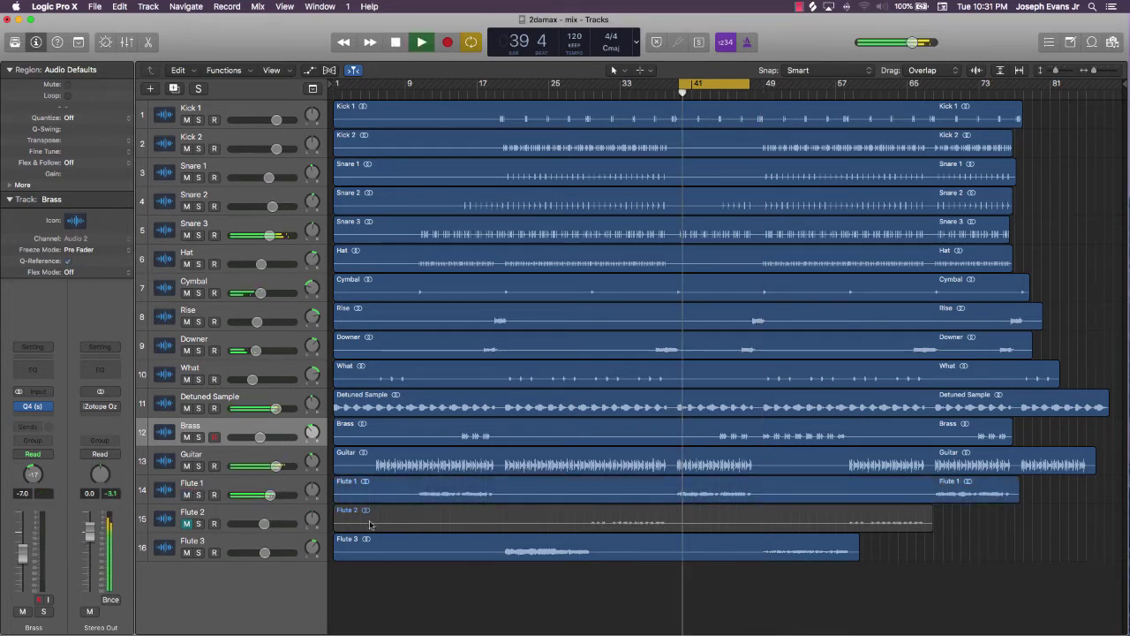
Step: Try different pans on the Flute 1 track, reset it to center, raise its volume slightly, and stop playback
left_click(311, 490)
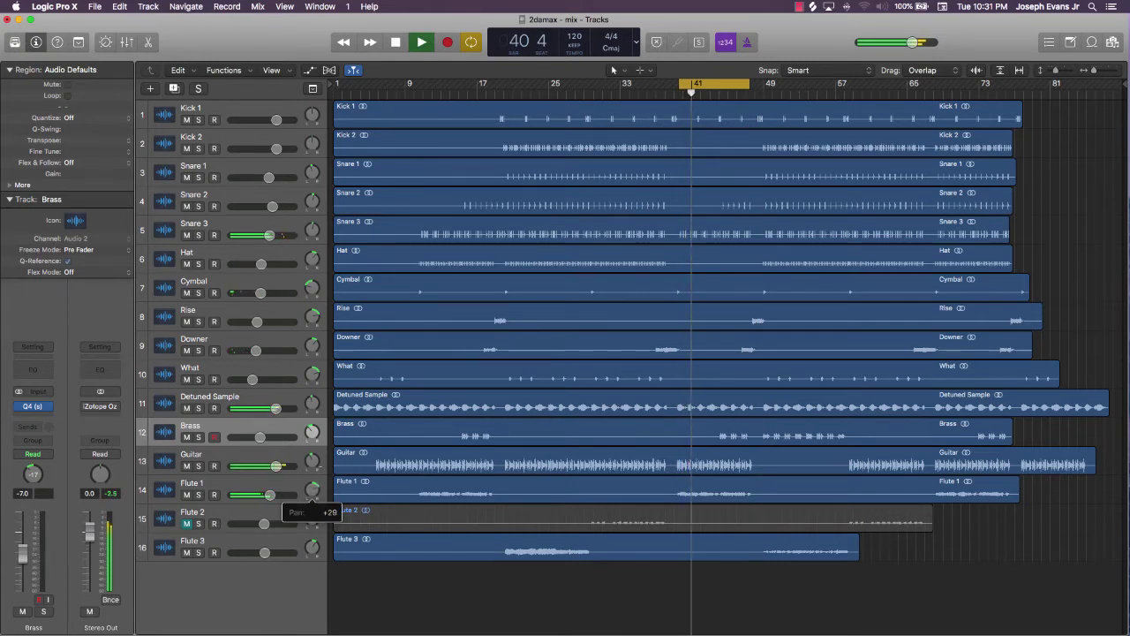
mouse_move(311, 490)
left_mouse_down()
mouse_move(312, 513)
mouse_move(311, 495)
left_mouse_up()
left_click(312, 497, "alt")
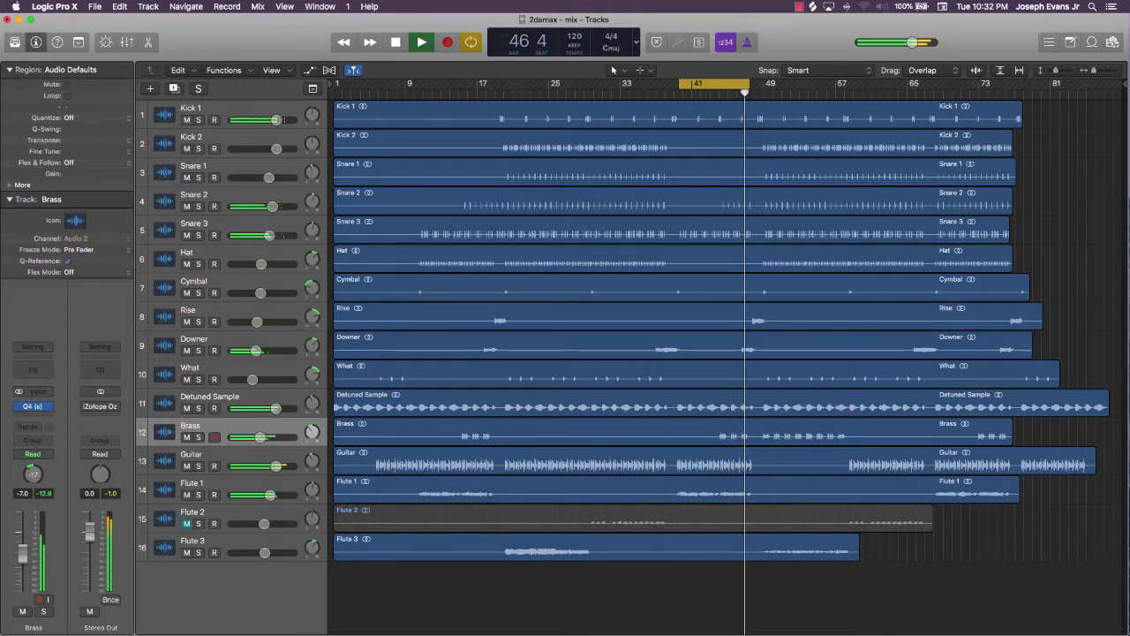
left_click_drag(270, 495, 274, 495)
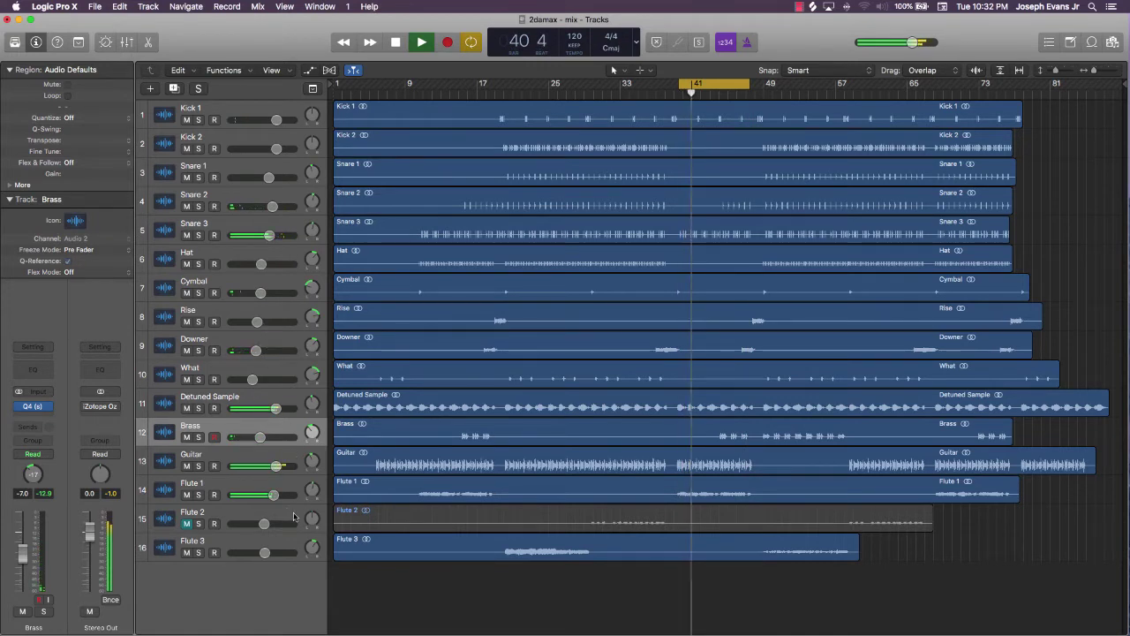
key("space")
Step: Move the cycle range to start at about bar 29, unmute the Flute 2 track, and play the loop
left_click_drag(713, 87, 623, 107)
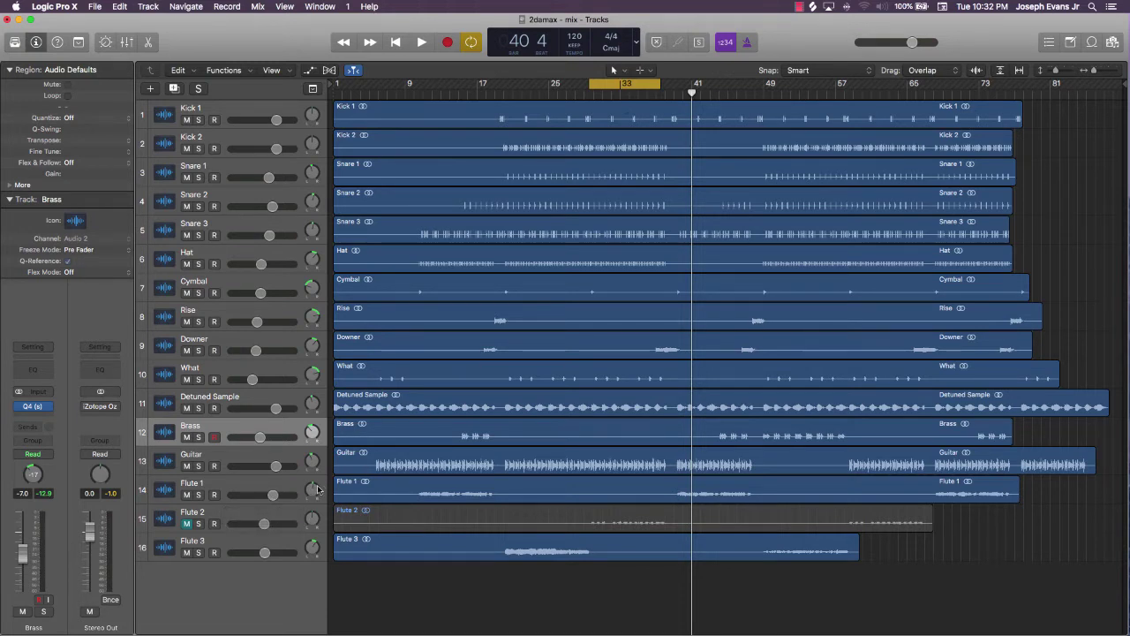
left_click(186, 524)
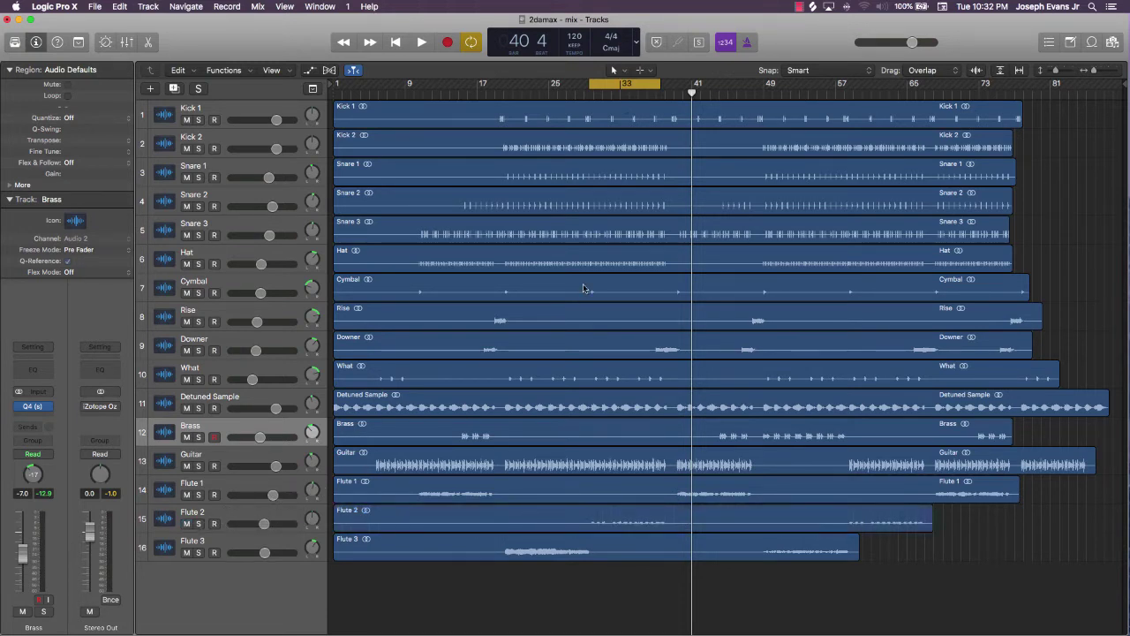
key("space")
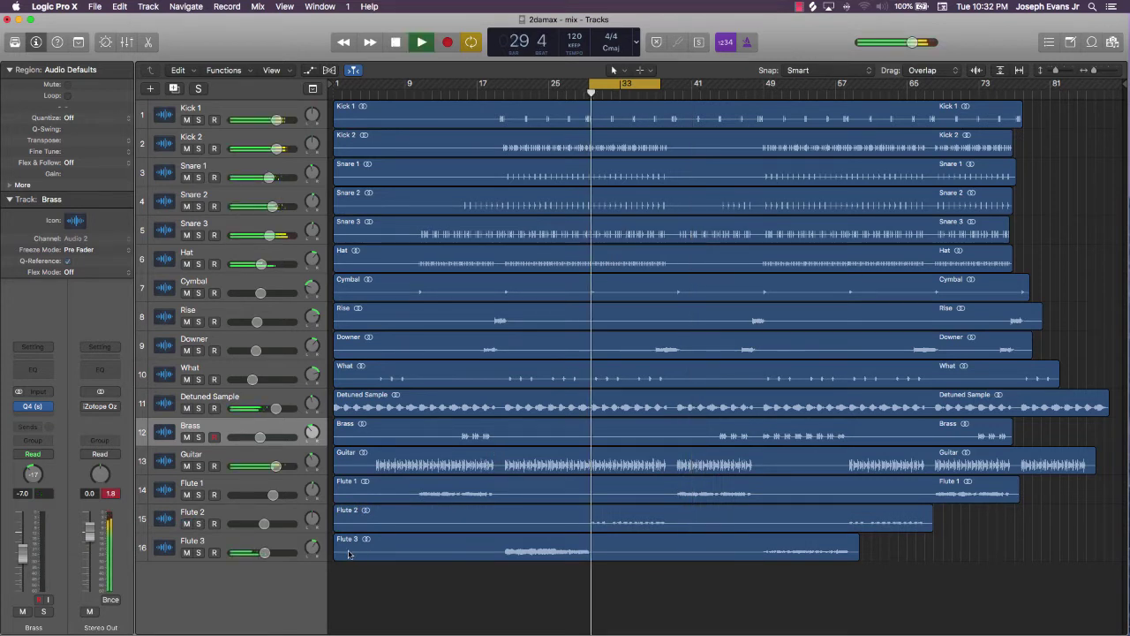
Step: Pan the Flute 2 track slightly right, stop playback, and save the project
left_click_drag(311, 520, 312, 510)
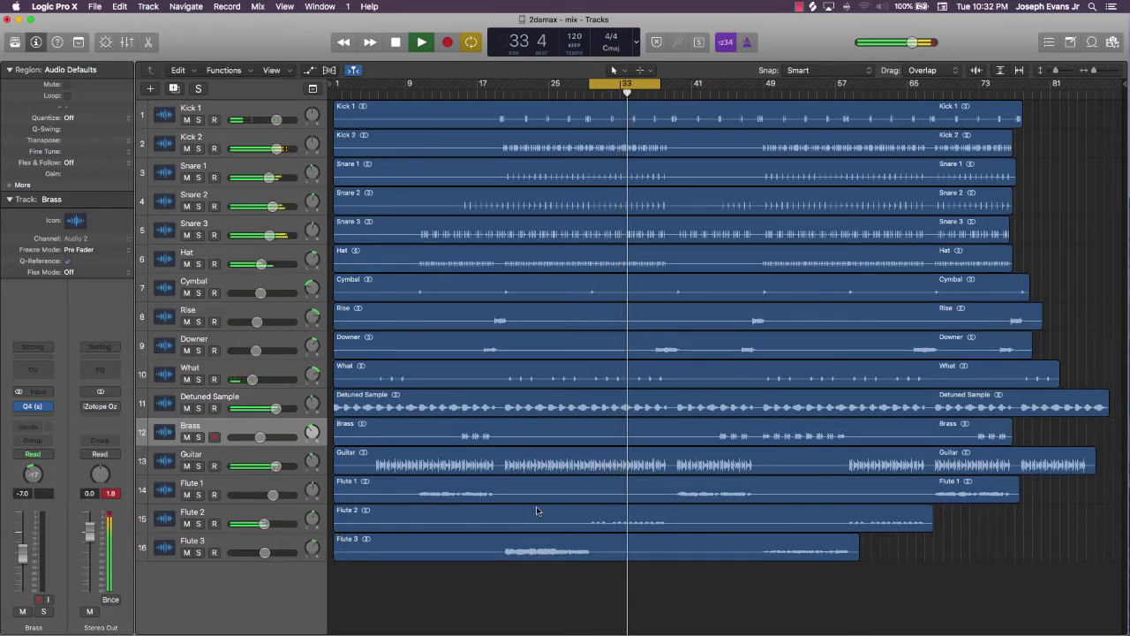
key("space")
key("super+s")
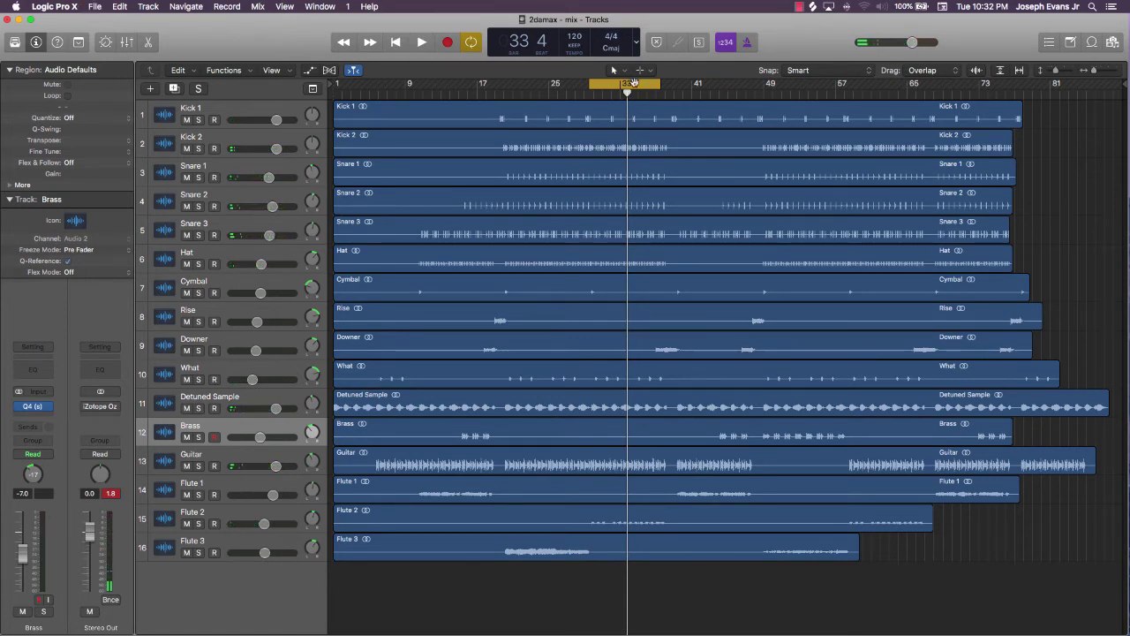
Step: Move the cycle range to start at about bar 25, center the Hat track's pan, and insert Cableguys PanCake2 (Stereo) on it
left_click_drag(631, 84, 596, 84)
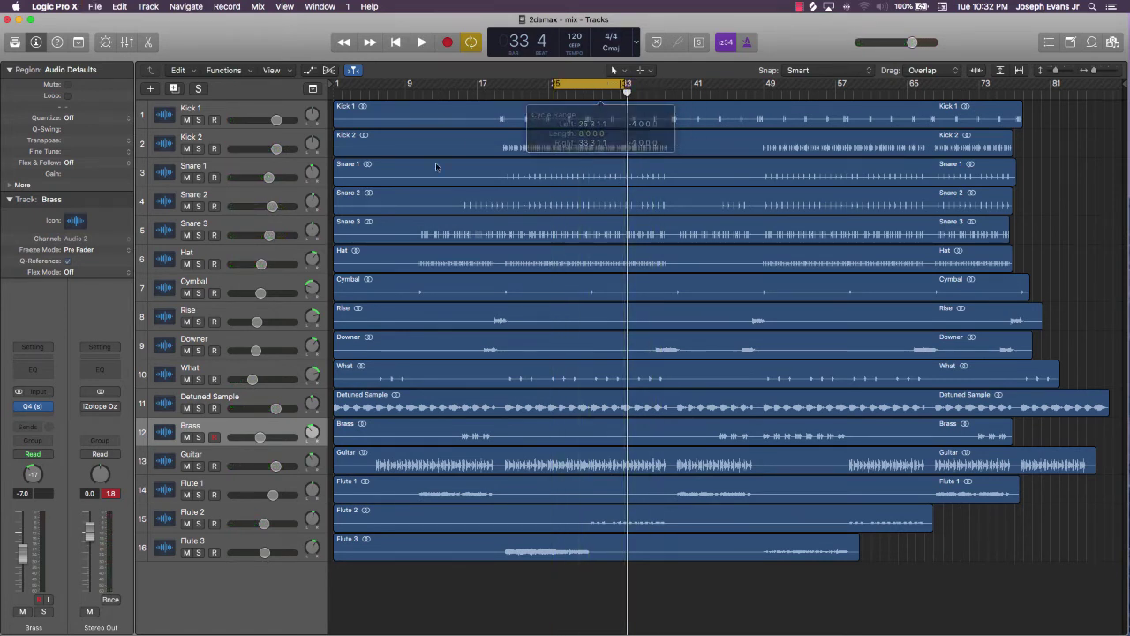
left_click(253, 256)
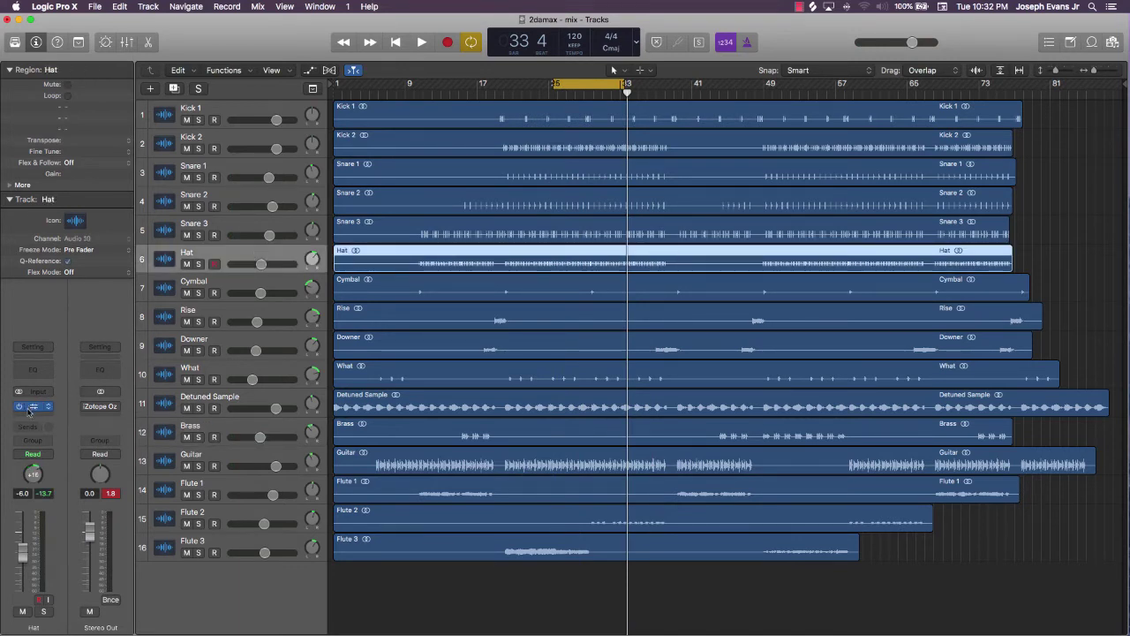
left_click_drag(34, 471, 34, 480)
left_click(50, 415)
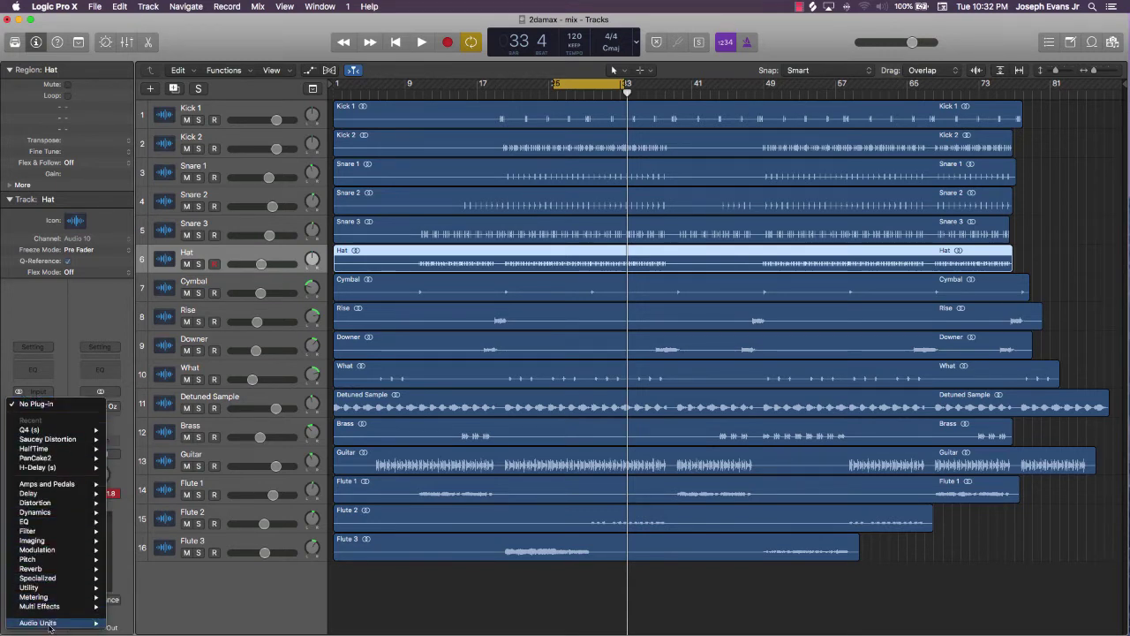
mouse_move(89, 622)
mouse_move(157, 577)
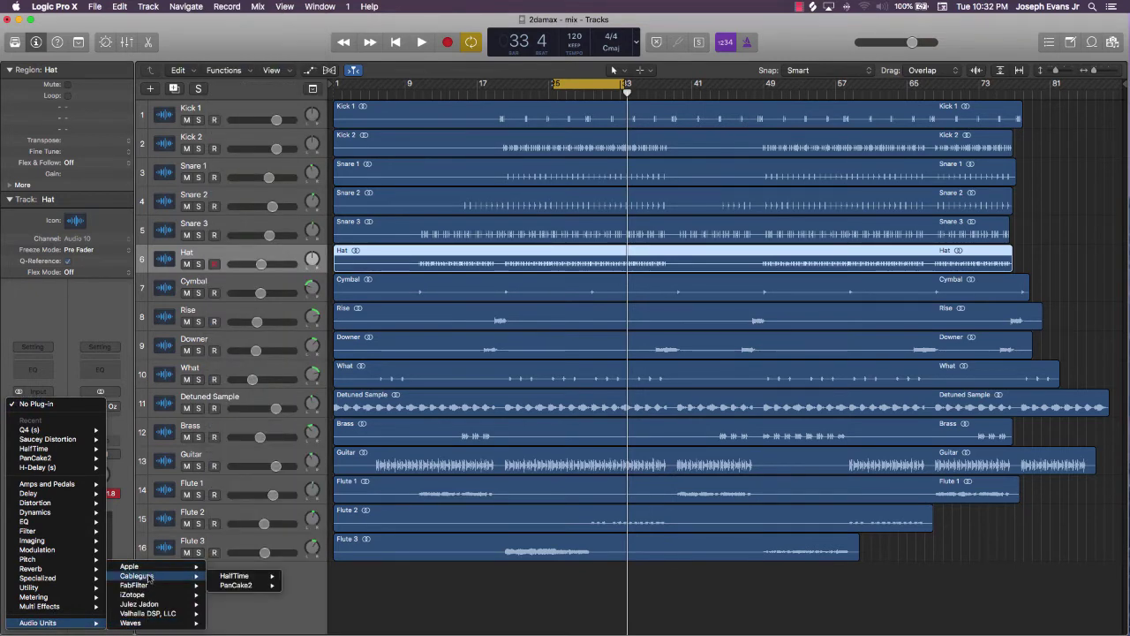
mouse_move(255, 588)
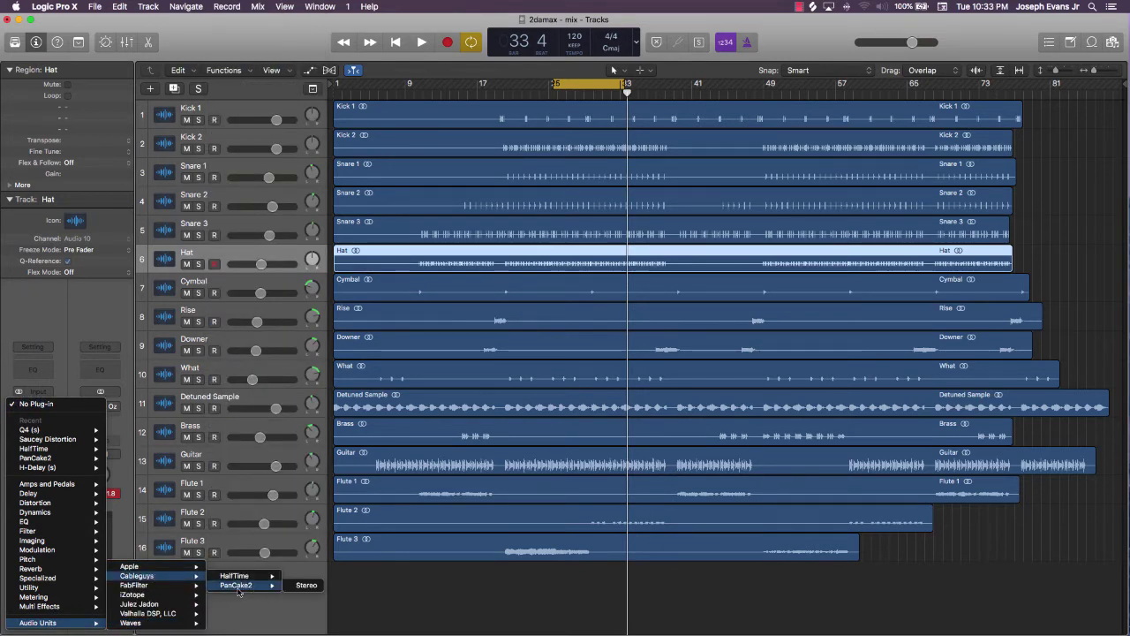
left_click(304, 586)
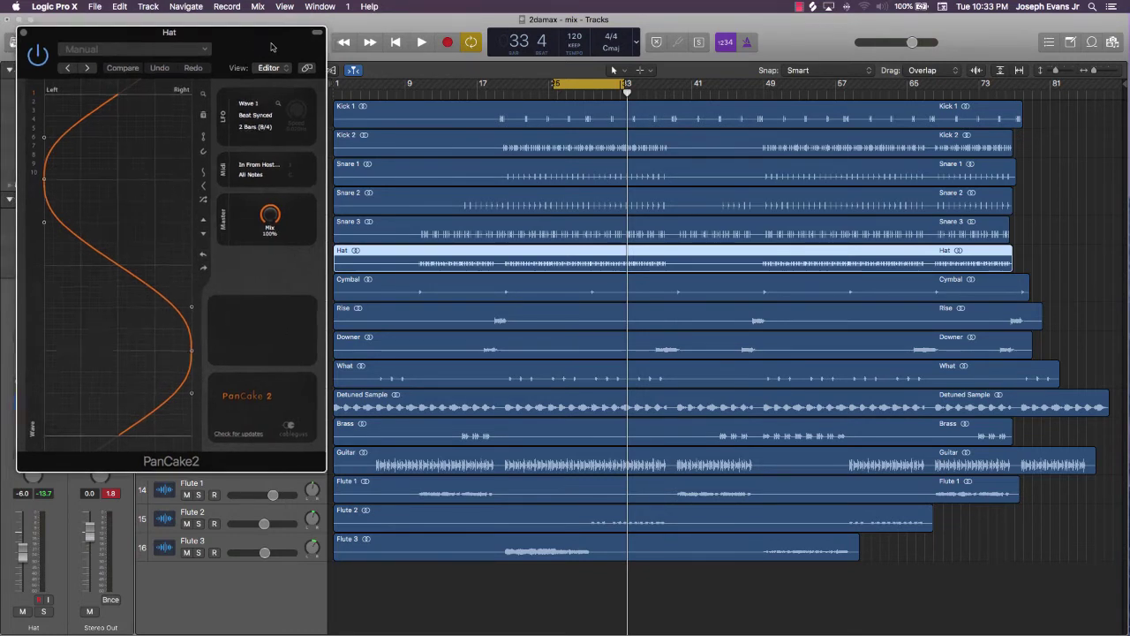
Step: Try nudging the last curve point of PanCake2's pan wave, look through the LFO length options, and close the plug-in
left_click_drag(257, 44, 457, 100)
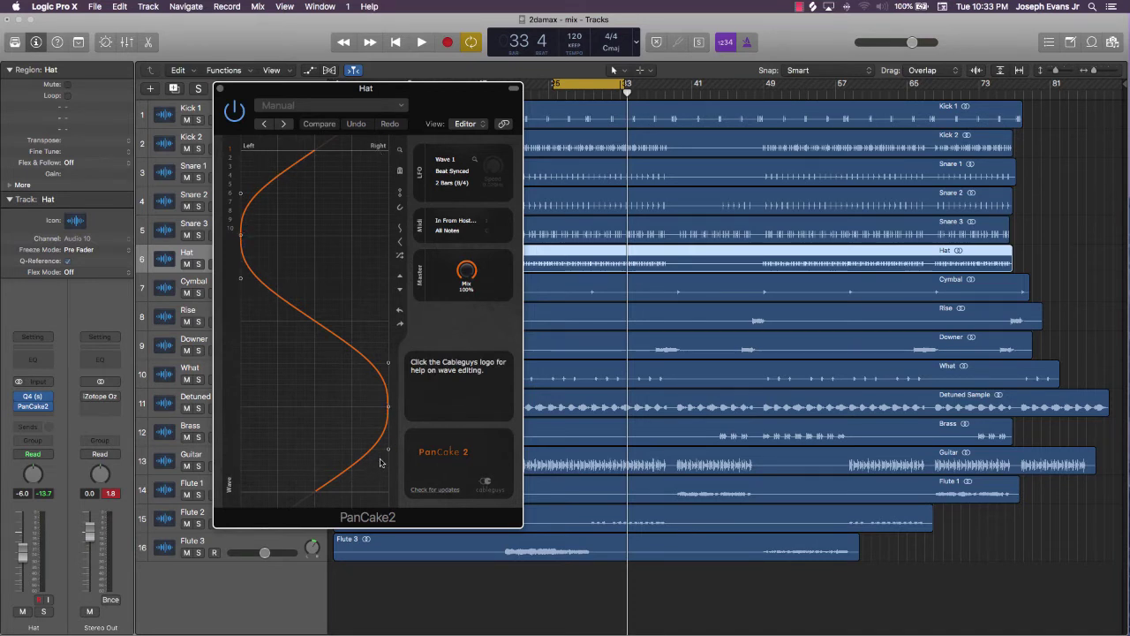
mouse_move(388, 449)
left_mouse_down()
mouse_move(292, 434)
mouse_move(295, 418)
mouse_move(253, 362)
mouse_move(283, 391)
mouse_move(384, 424)
mouse_move(388, 454)
left_mouse_up()
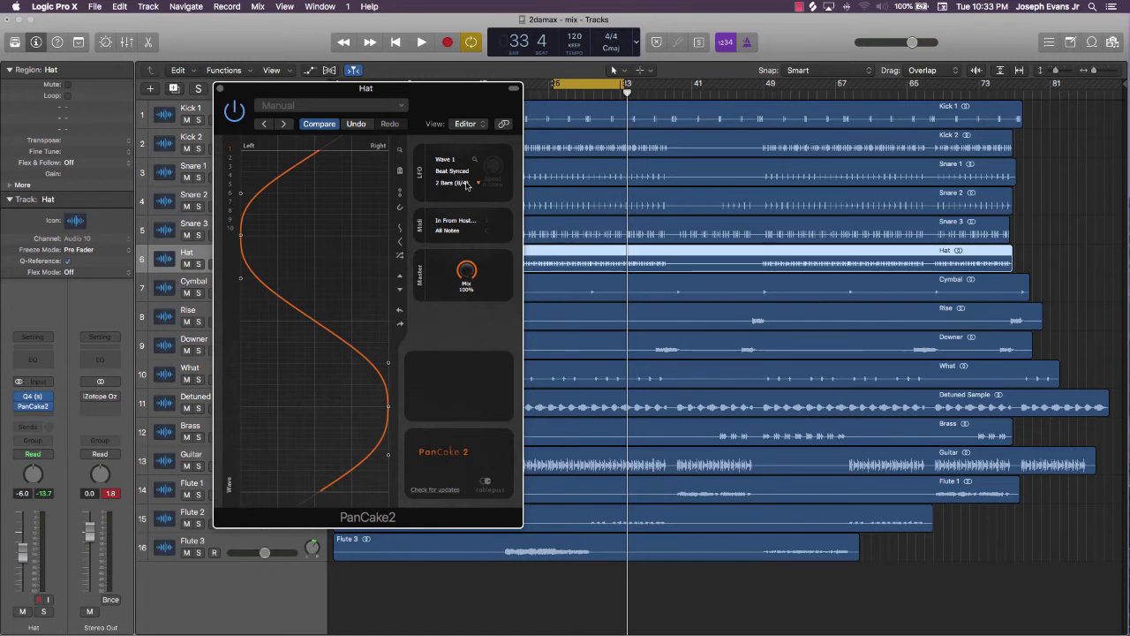
left_click(461, 183)
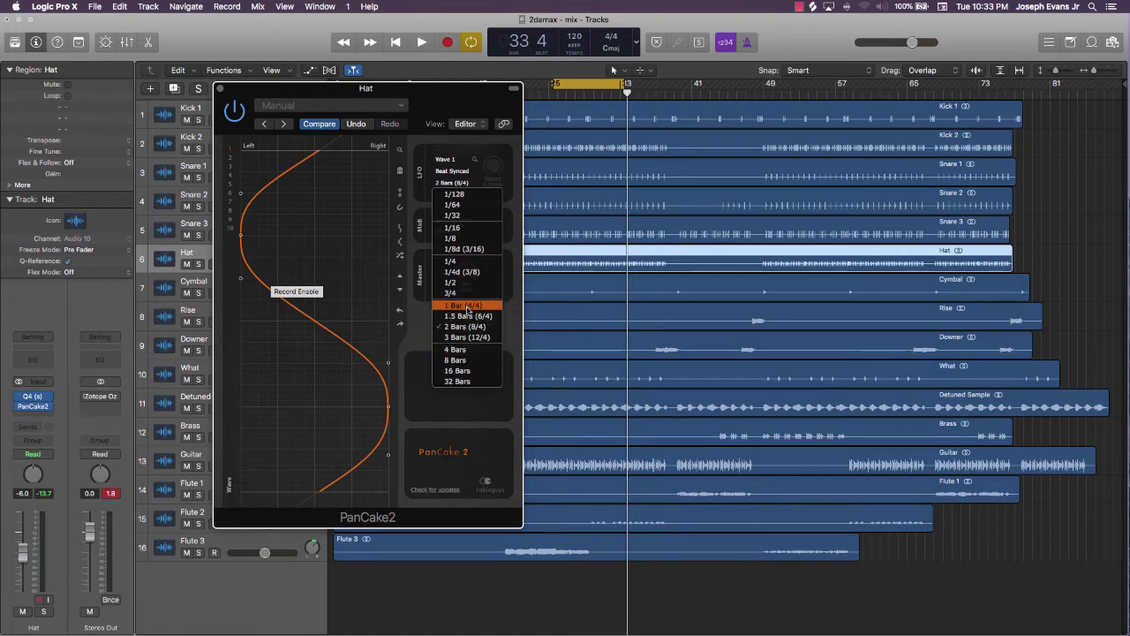
left_click(480, 404)
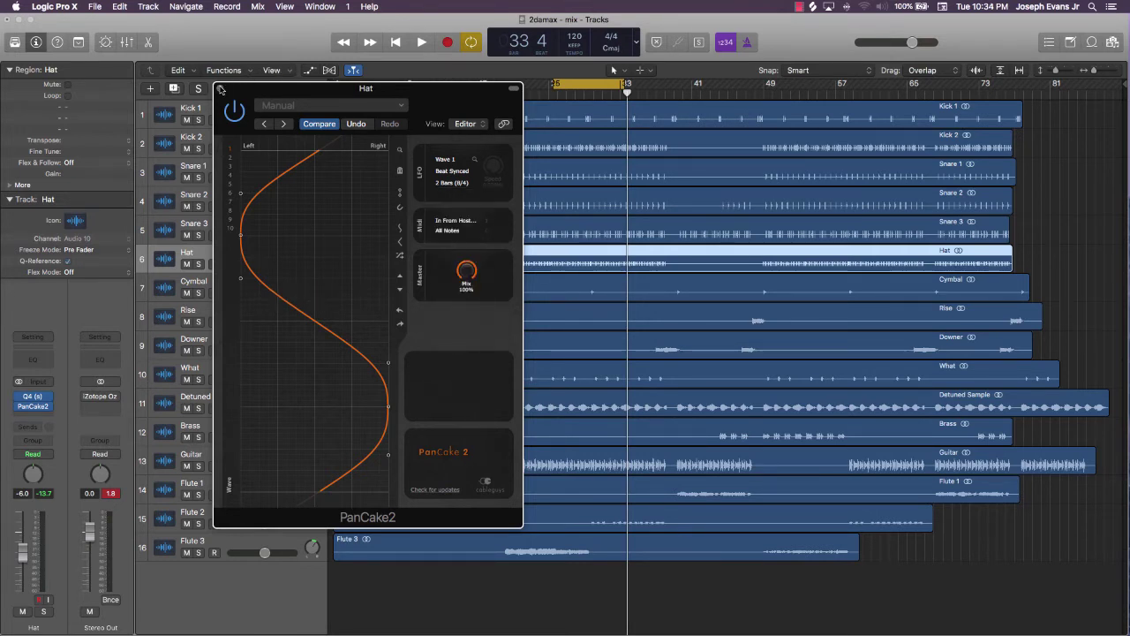
left_click(220, 89)
Step: Play the mix and extend the cycle range to run from about bar 20 to about bar 37, restarting playback from its beginning
key("space")
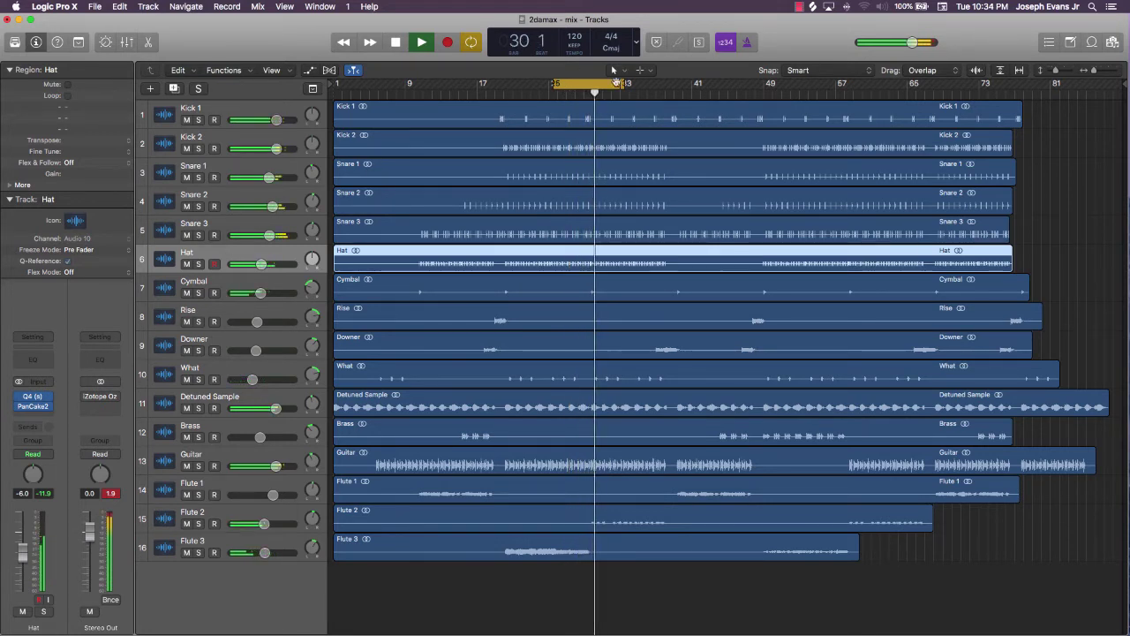
left_click_drag(624, 83, 664, 83)
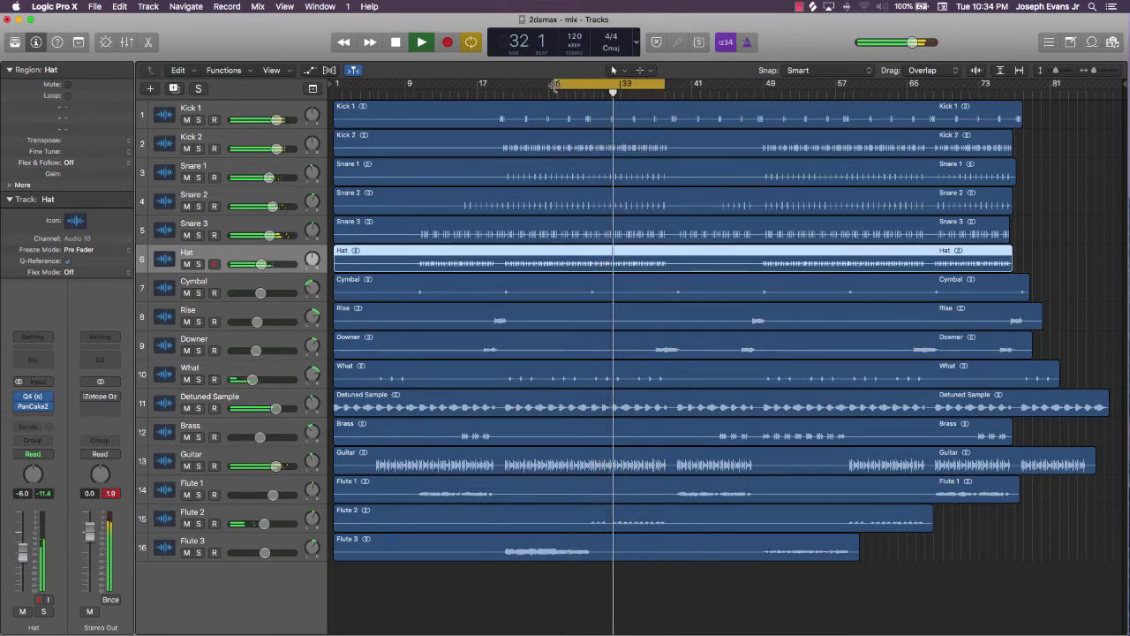
left_click_drag(554, 84, 517, 93)
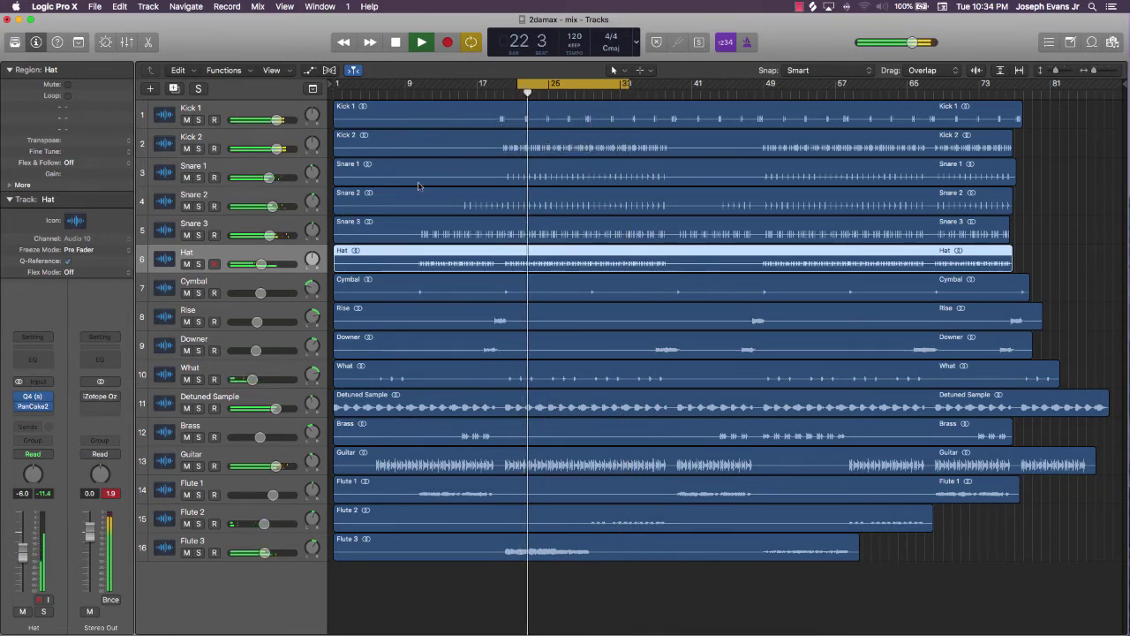
left_click_drag(625, 83, 674, 84)
left_click_drag(541, 87, 531, 88)
key("space")
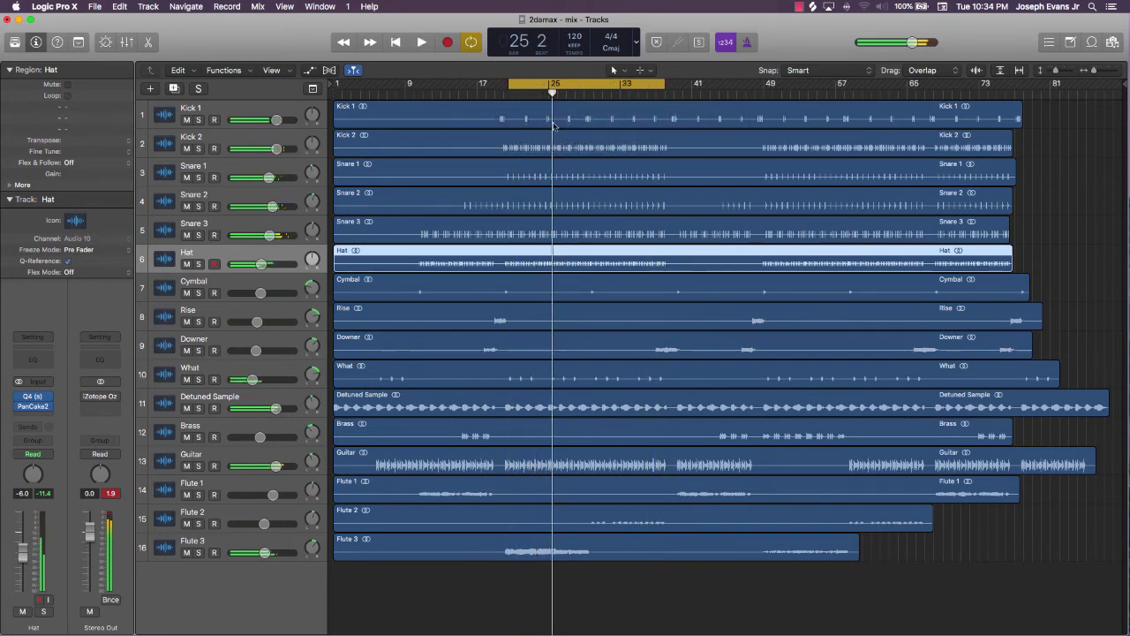
key("space")
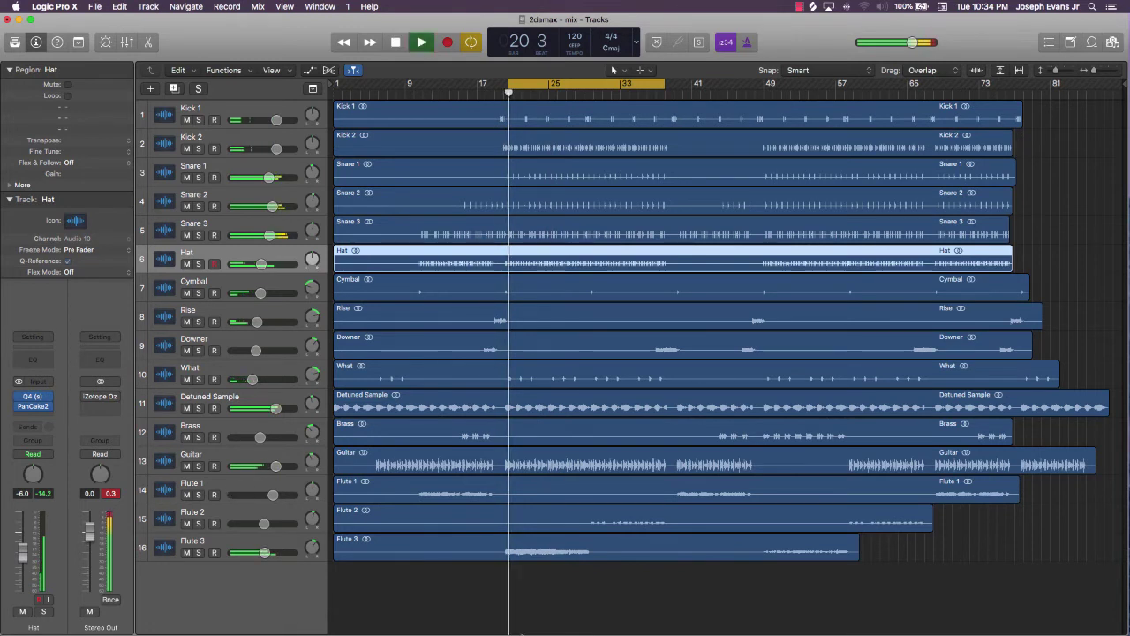
Step: Reopen PanCake2 on the Hat track, apply the classic Sine waveform to its pan curve, and play the loop
left_click(530, 570)
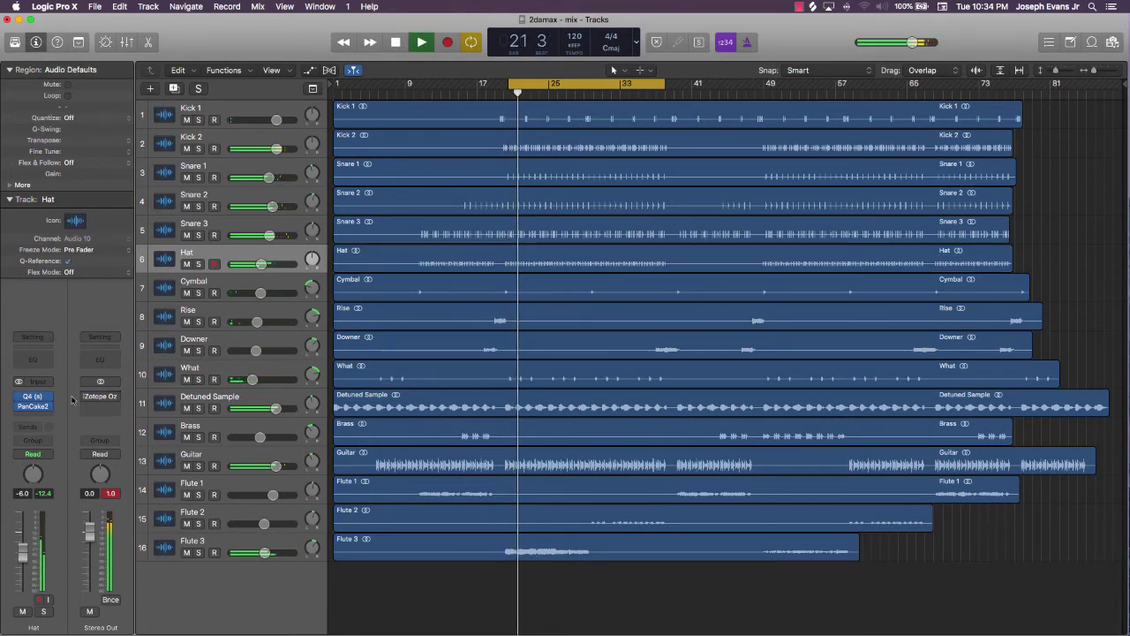
left_click(32, 405)
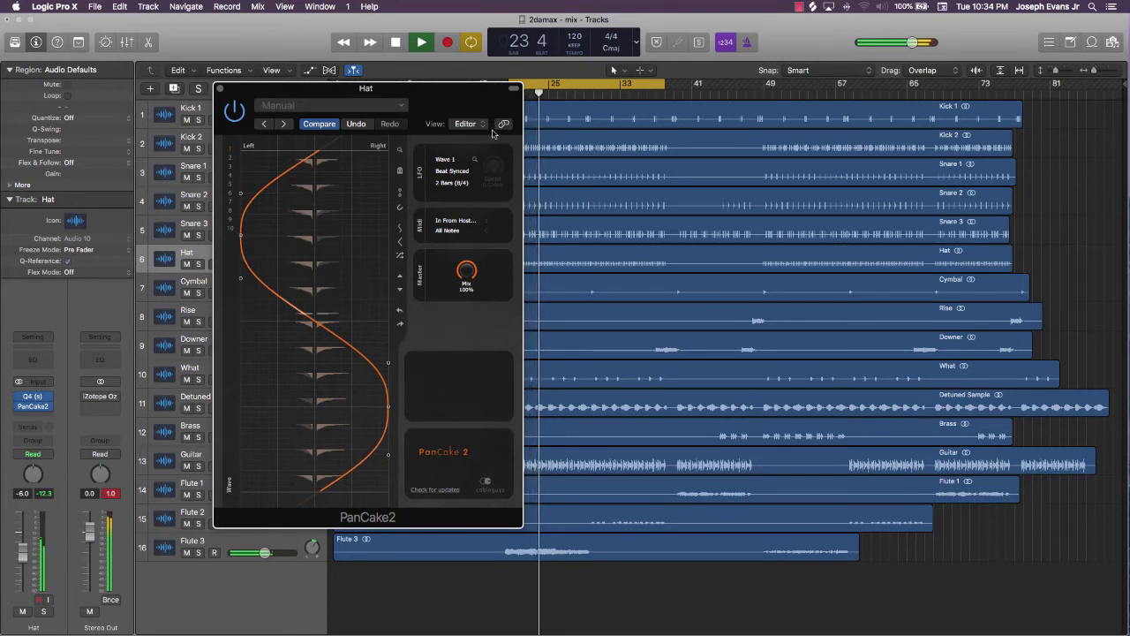
key("space")
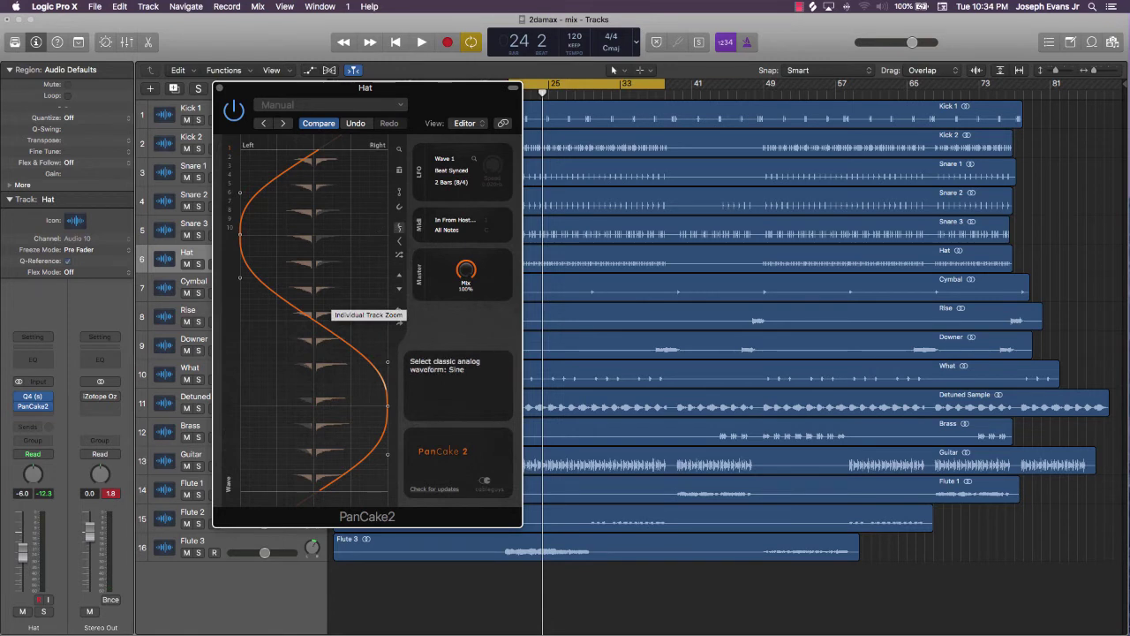
left_click(400, 228)
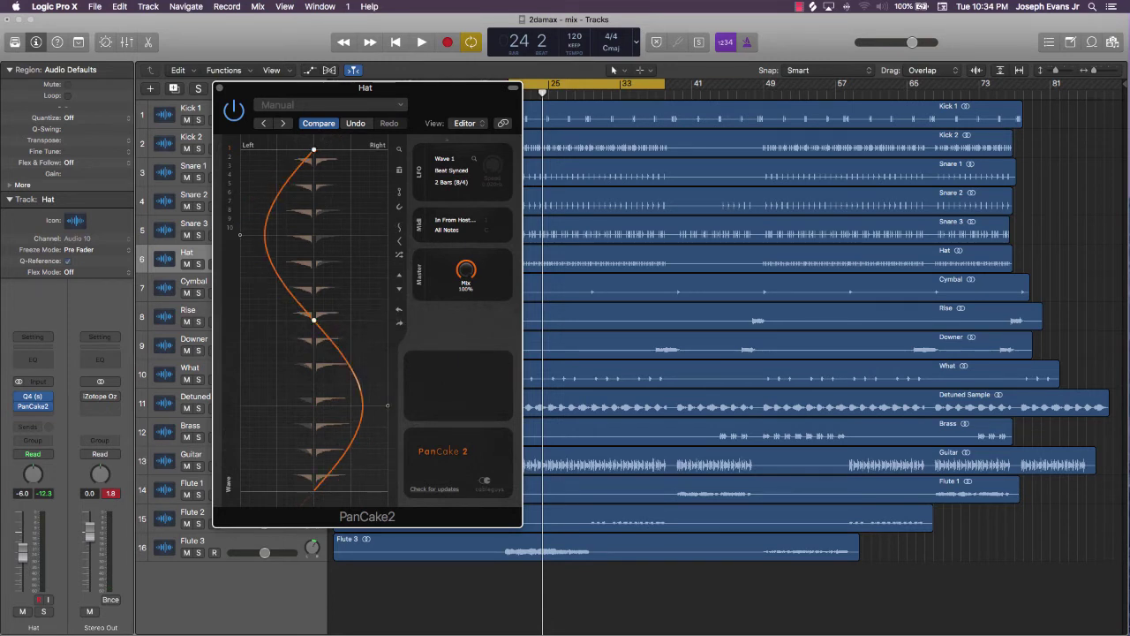
key("space")
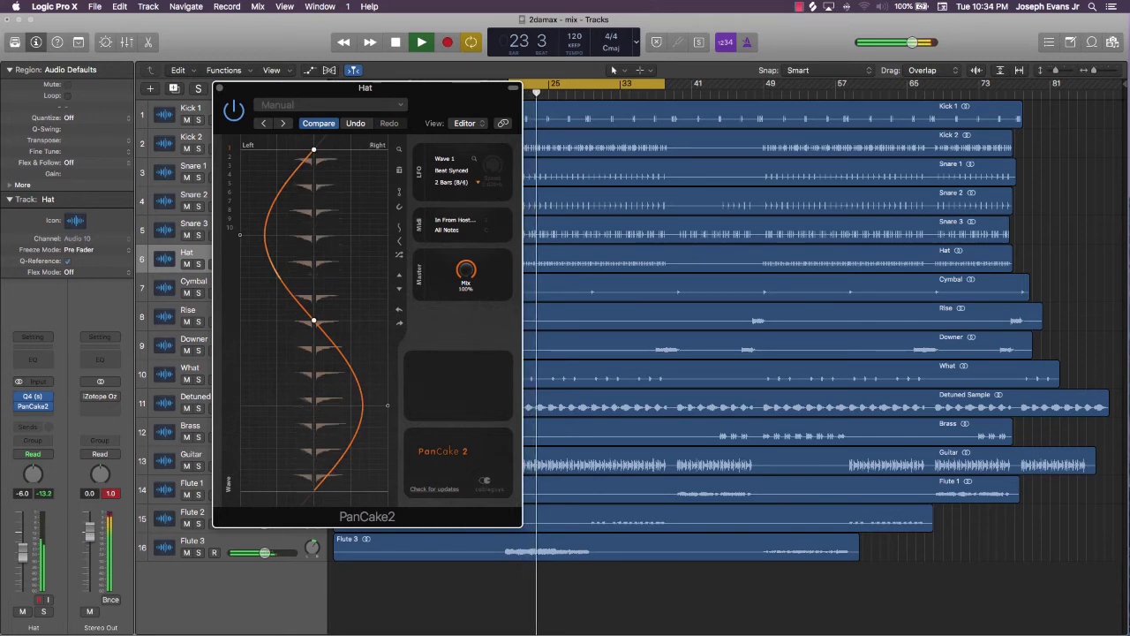
Step: Set PanCake2's LFO length to 4 Bars, close the plug-in, and stop playback
left_click(463, 182)
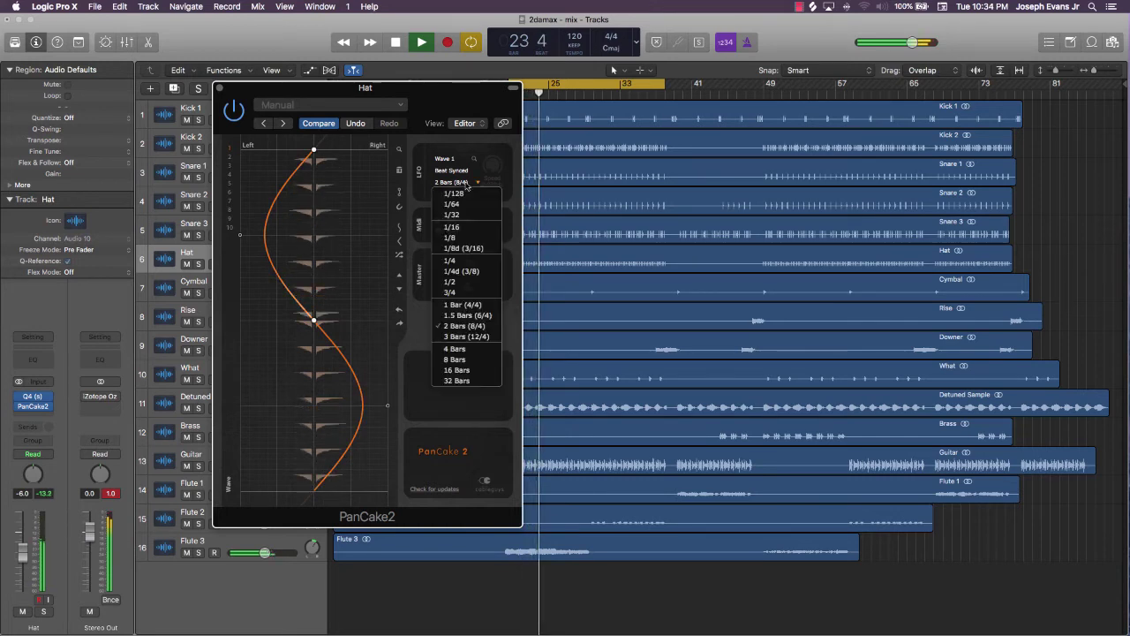
left_click(459, 348)
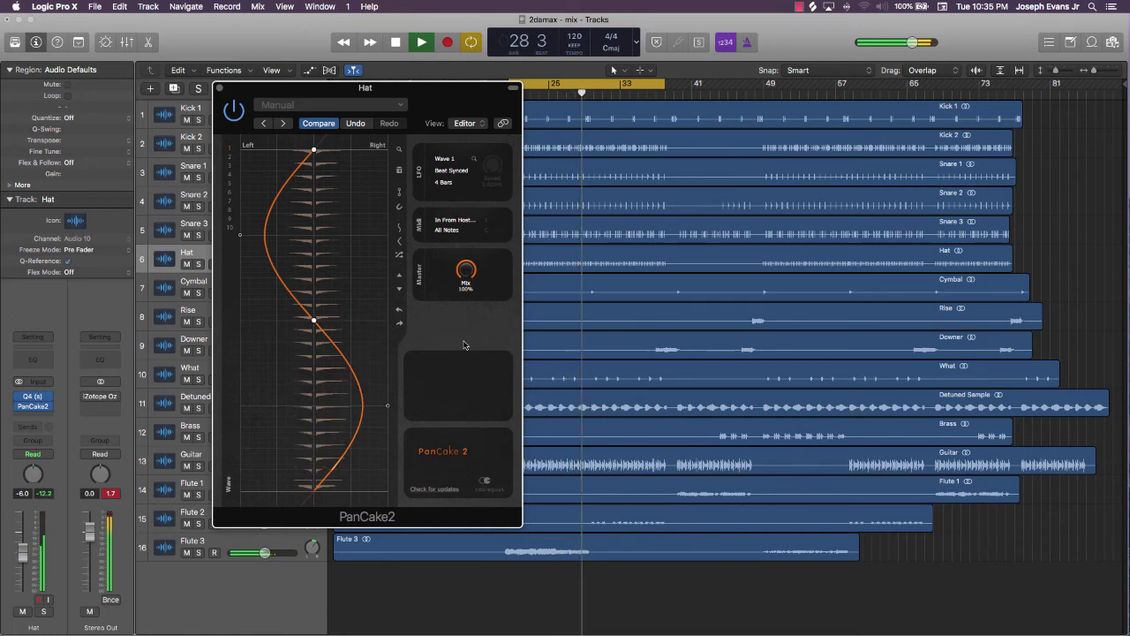
left_click(220, 88)
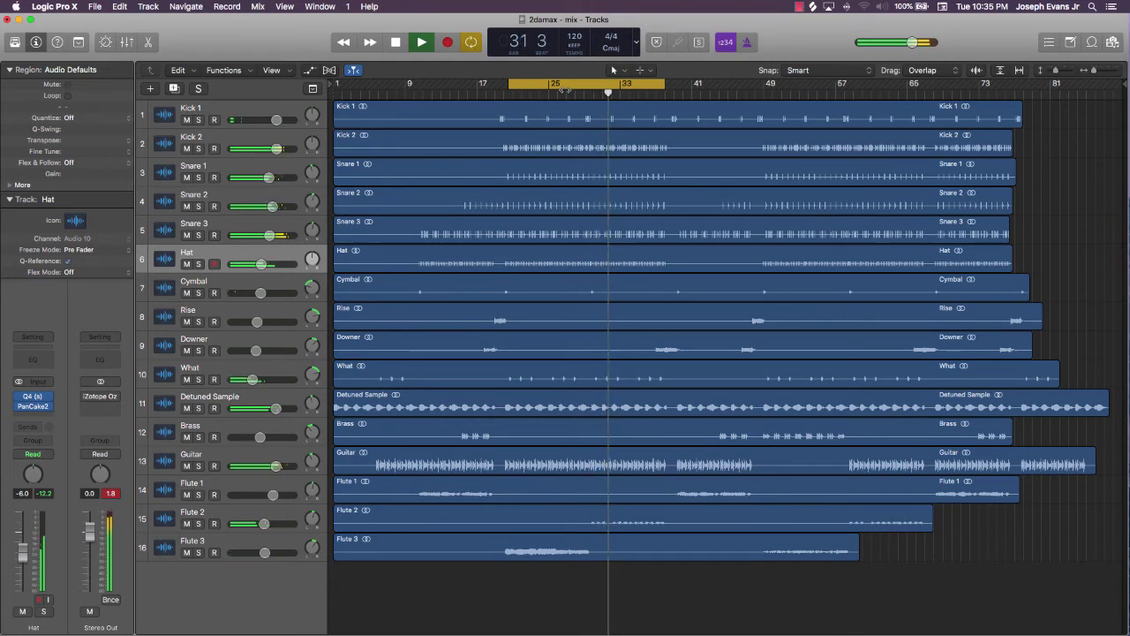
key("space")
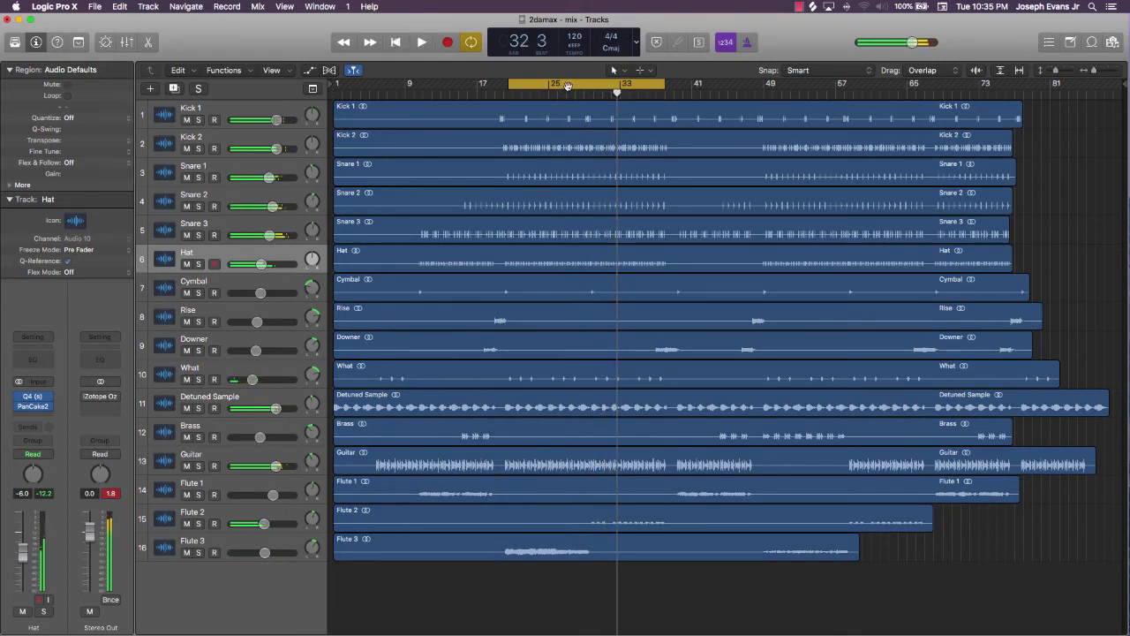
Step: Turn off the cycle range and play the whole mix from bar 1
left_click(565, 88)
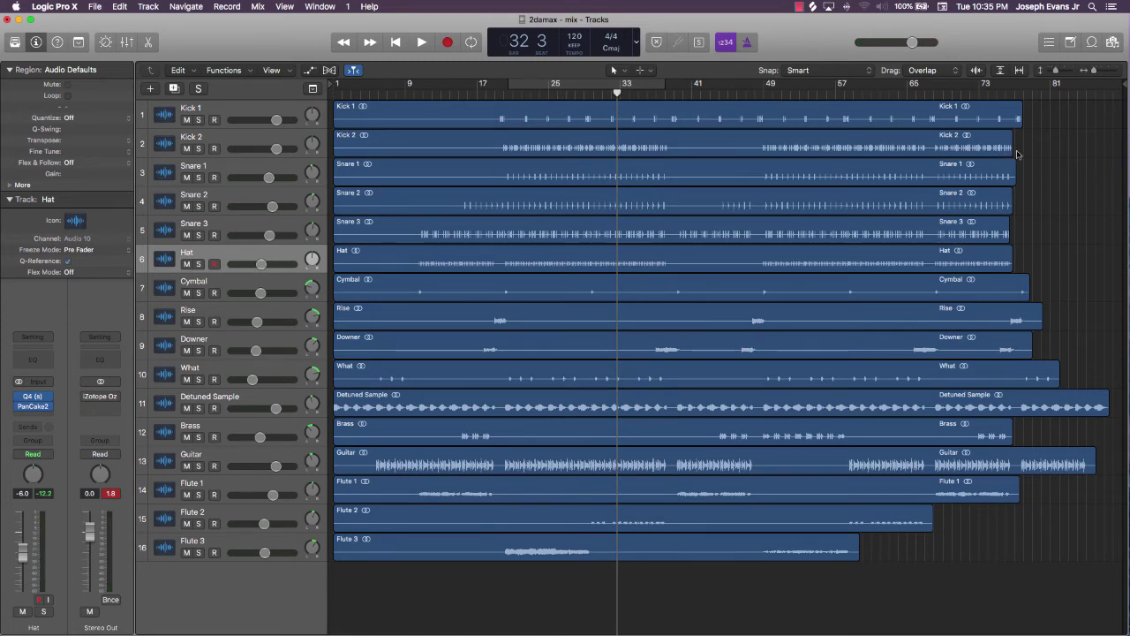
key("Return")
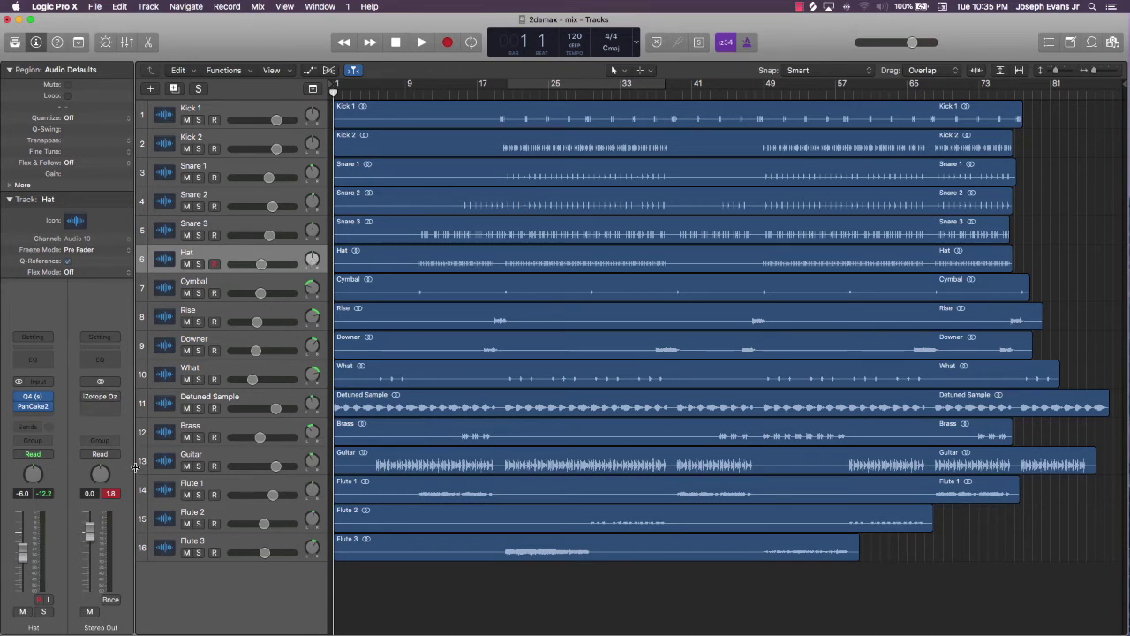
key("space")
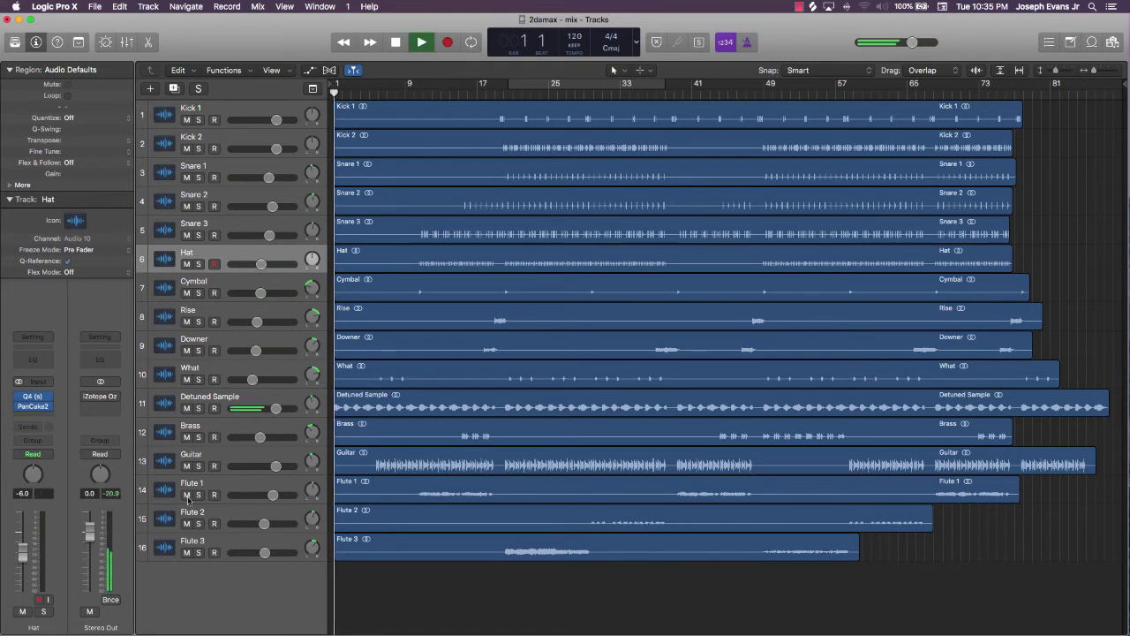
Step: Pan the Detuned Sample track left to about -12 and shift the Guitar track's pan slightly to the right
left_click(312, 404)
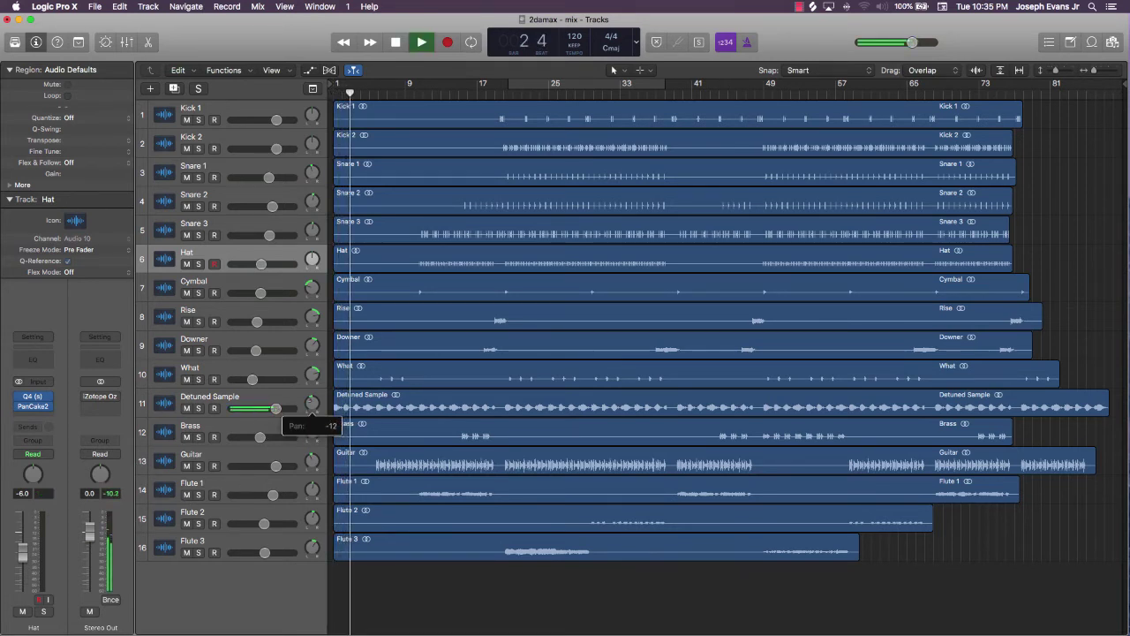
left_click_drag(311, 400, 310, 403)
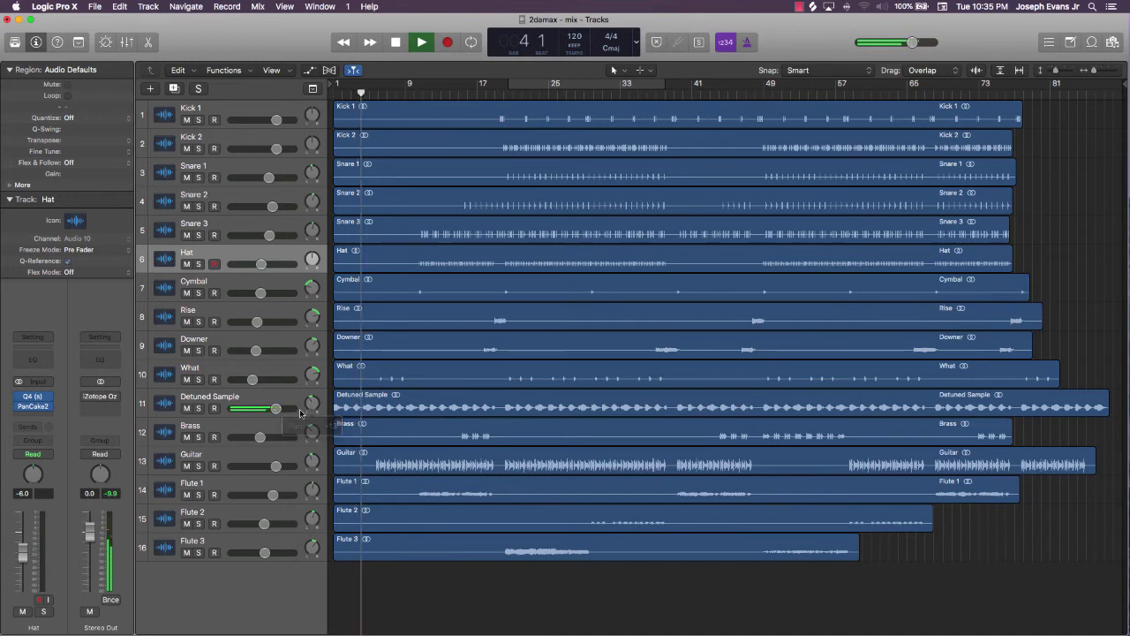
left_click(315, 460)
left_click_drag(314, 460, 314, 452)
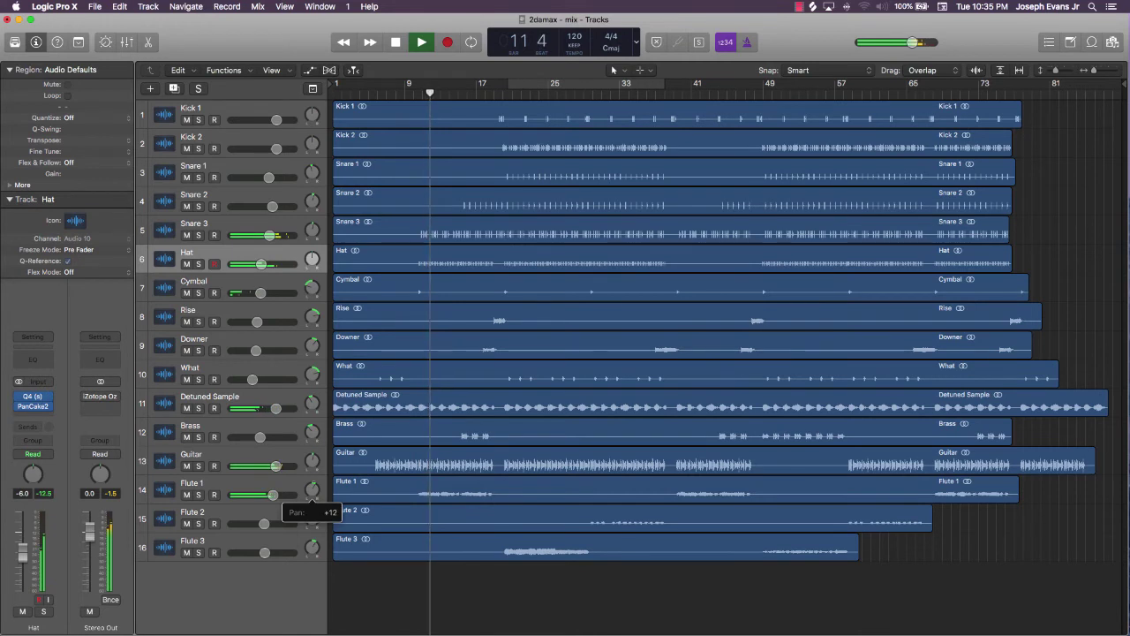
Step: Pan the Flute 1 track right to about +12 and the Guitar track left to about -6 while the mix plays
left_click_drag(314, 498, 314, 496)
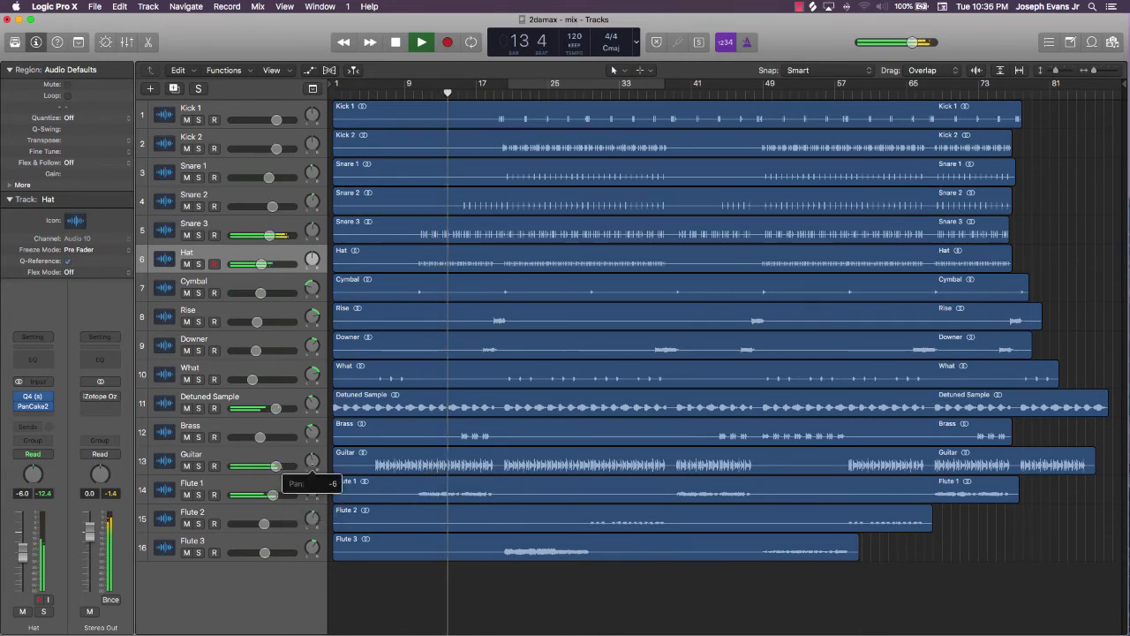
left_click_drag(312, 461, 312, 460)
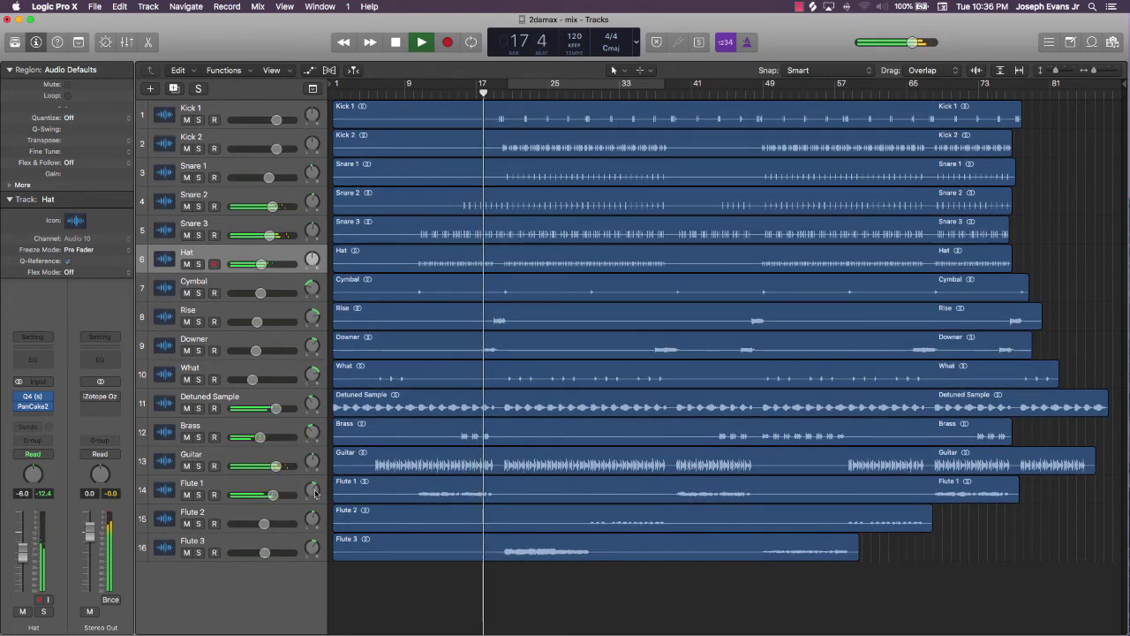
left_click_drag(312, 490, 312, 489)
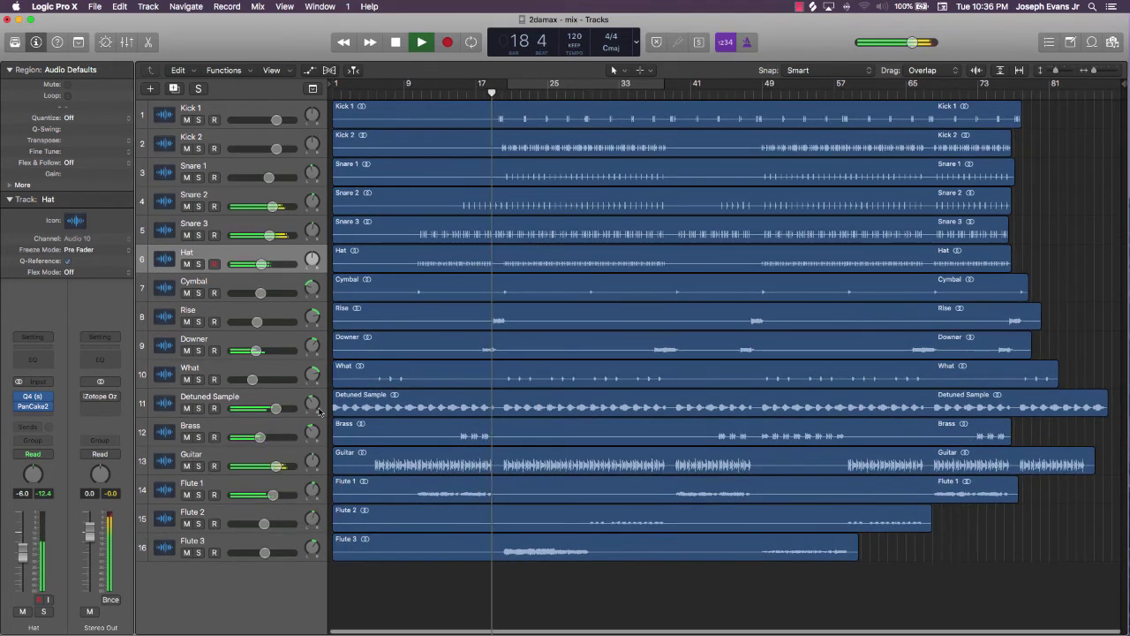
Step: Shift the Rise and Flute 3 pans left, the Downer pan further right, and pan Flute 2 to about +7 during playback
mouse_move(311, 343)
left_mouse_down()
mouse_move(310, 323)
mouse_move(309, 337)
left_mouse_up()
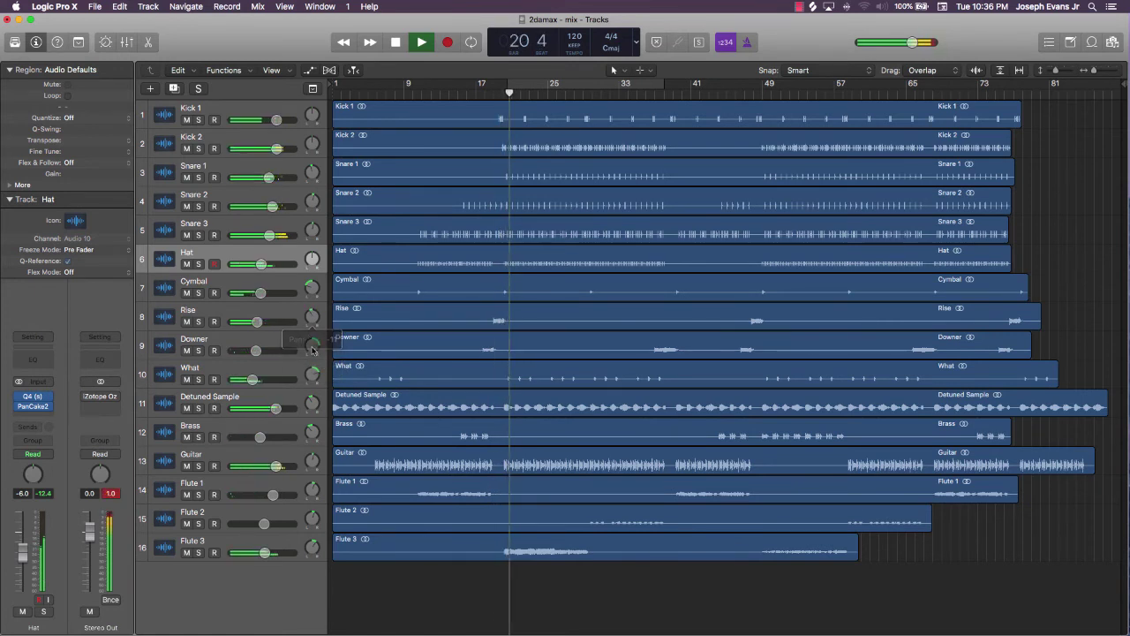
left_click(312, 351)
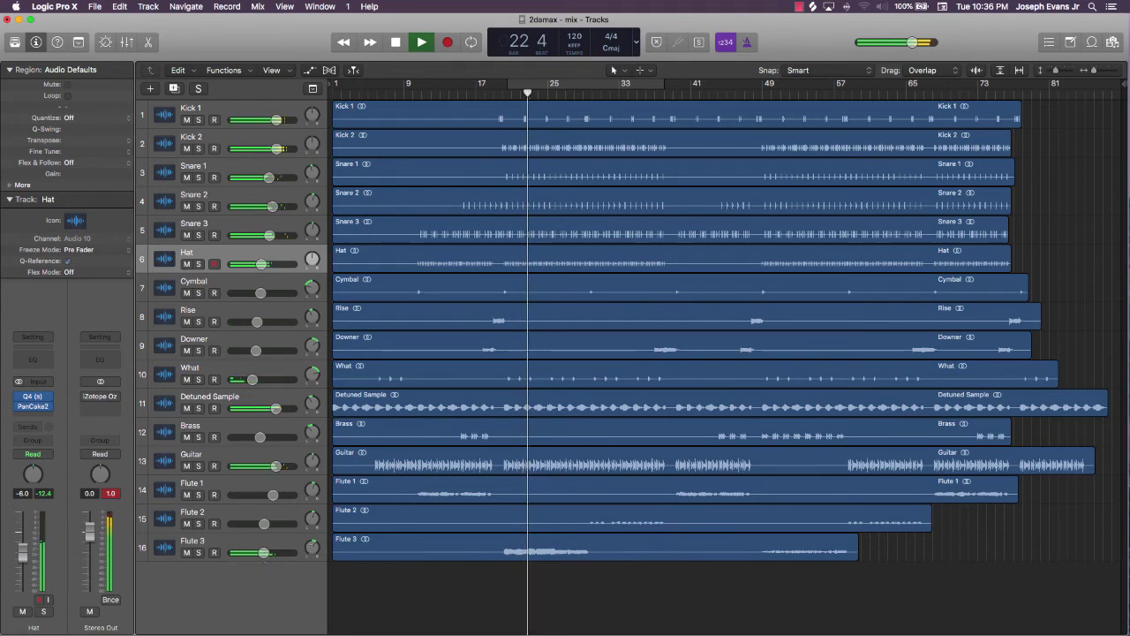
left_click(312, 548)
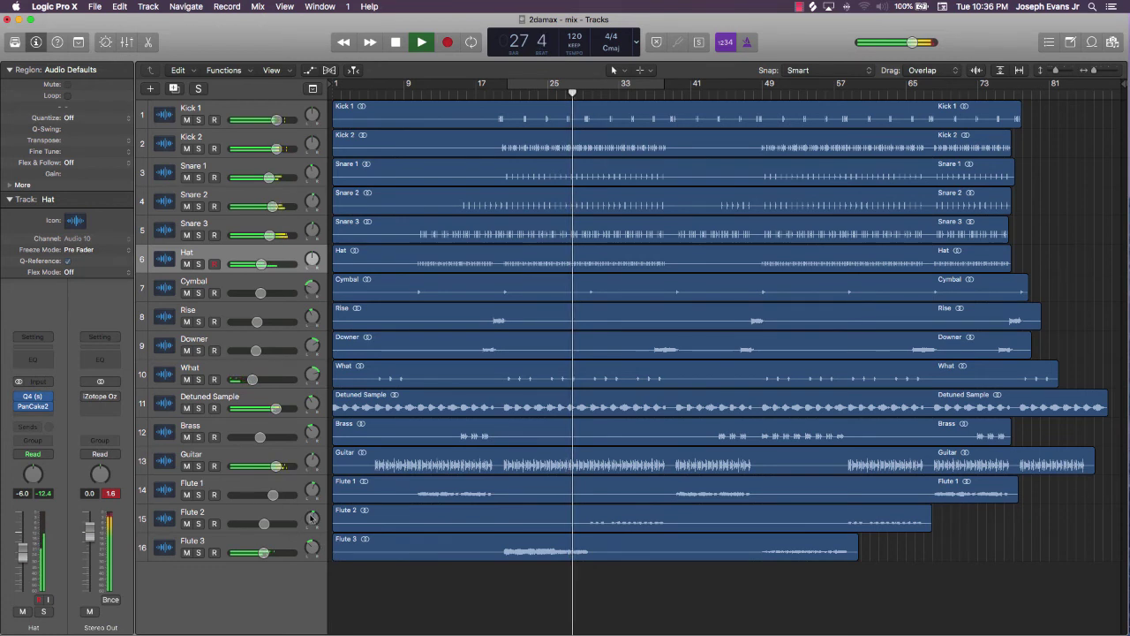
left_click_drag(314, 548, 313, 539)
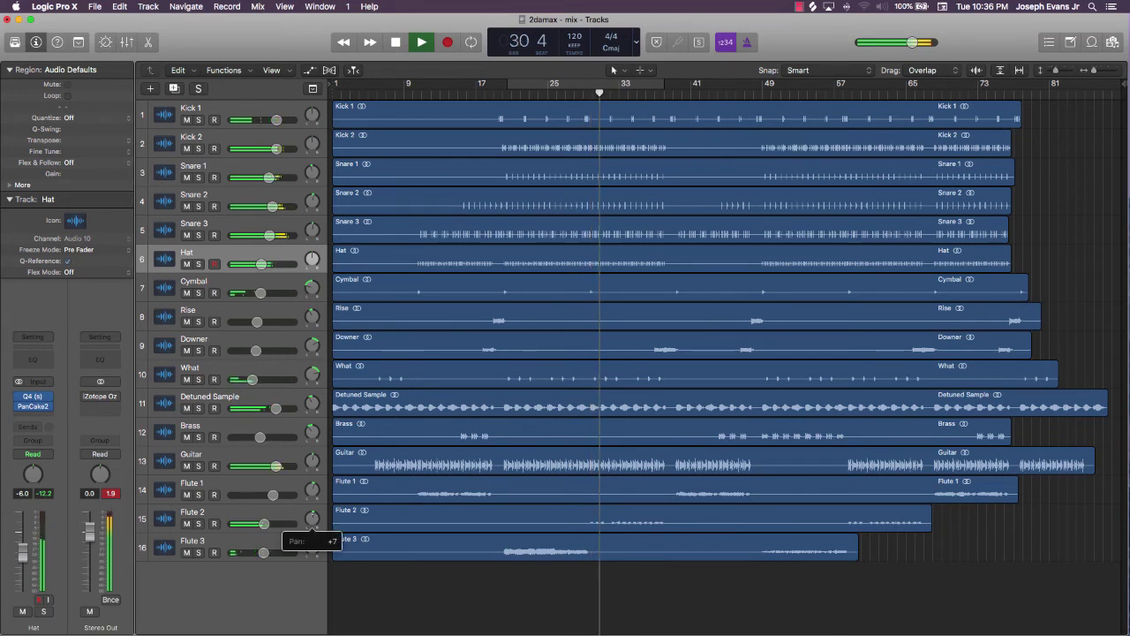
Step: Raise the Flute 2 and Cymbal volumes slightly, set Flute 1's volume to about +0.0 dB, and shift Flute 1's pan left
left_click_drag(263, 524, 273, 524)
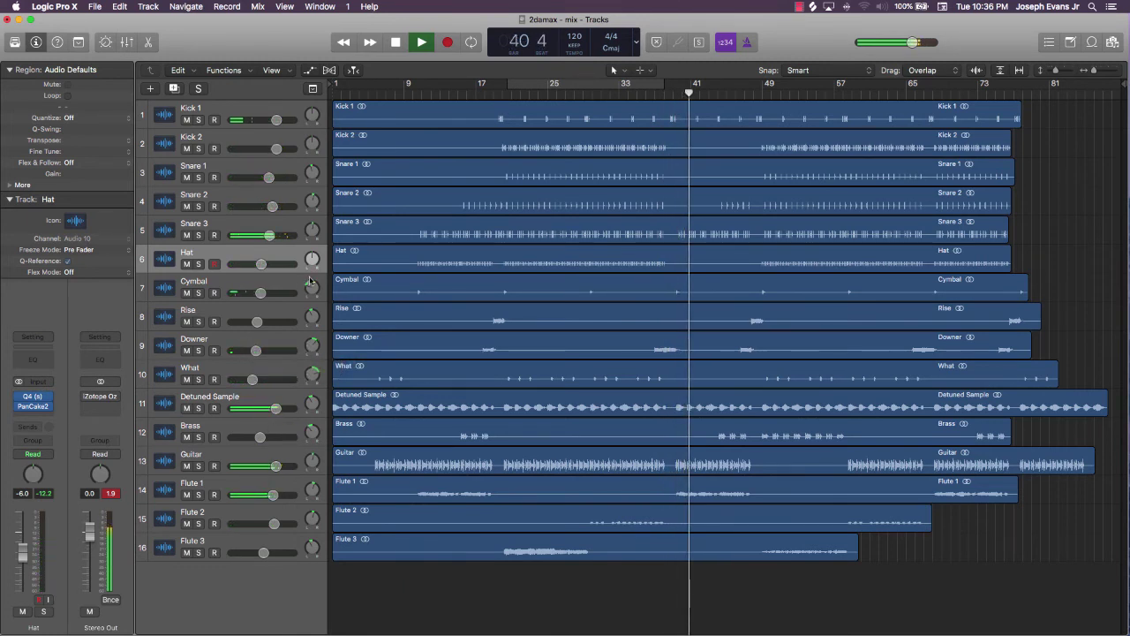
left_click_drag(260, 294, 269, 294)
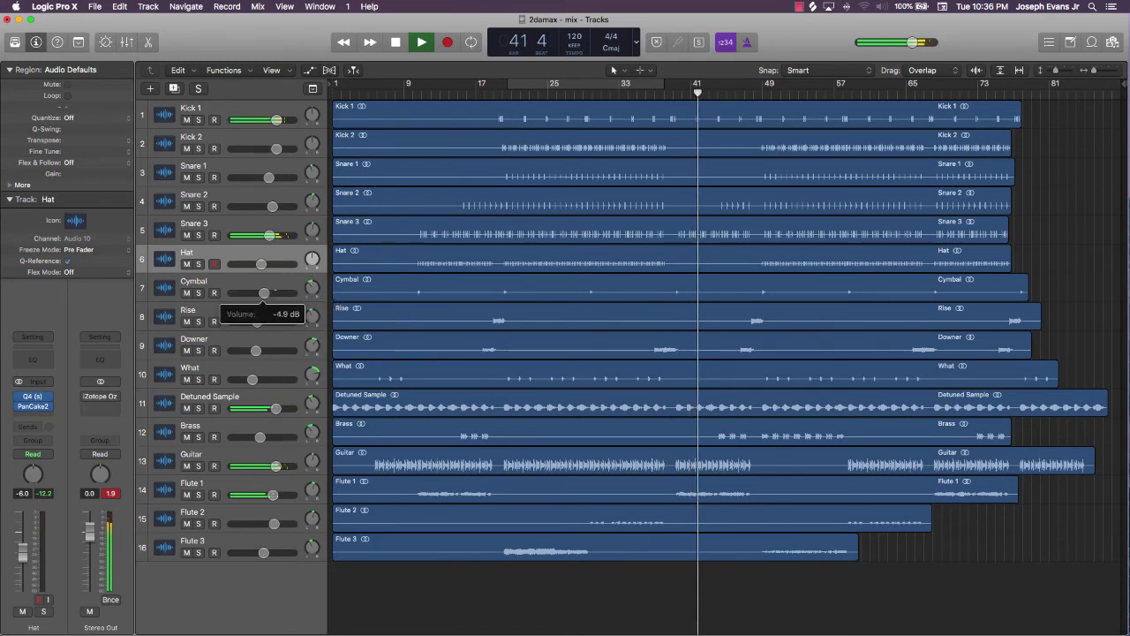
left_click(609, 558)
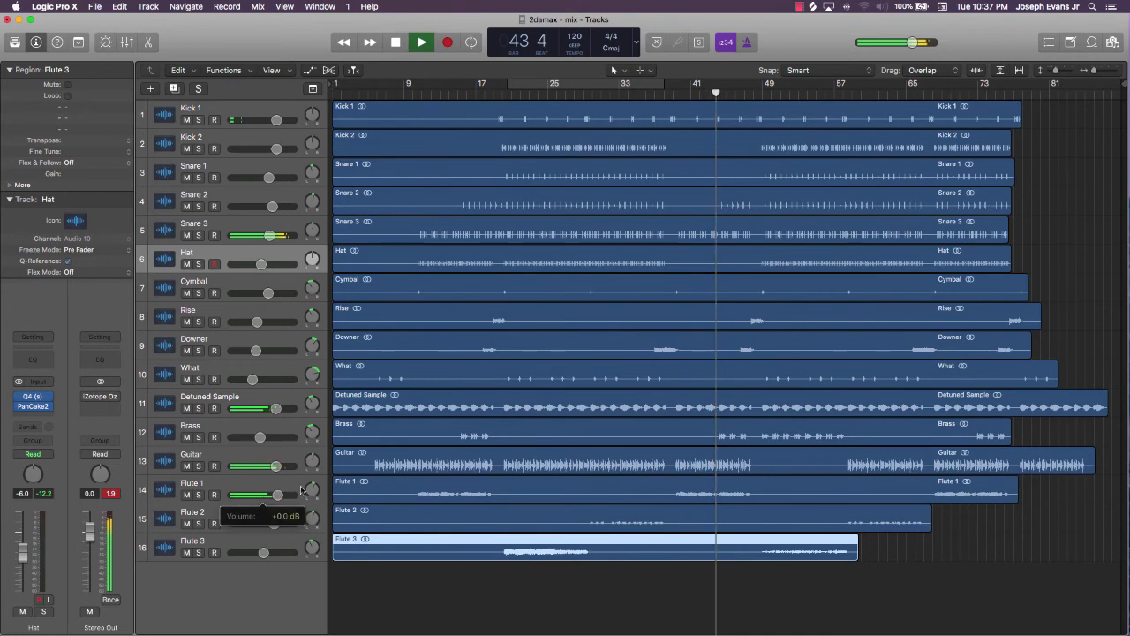
left_click_drag(314, 487, 307, 500)
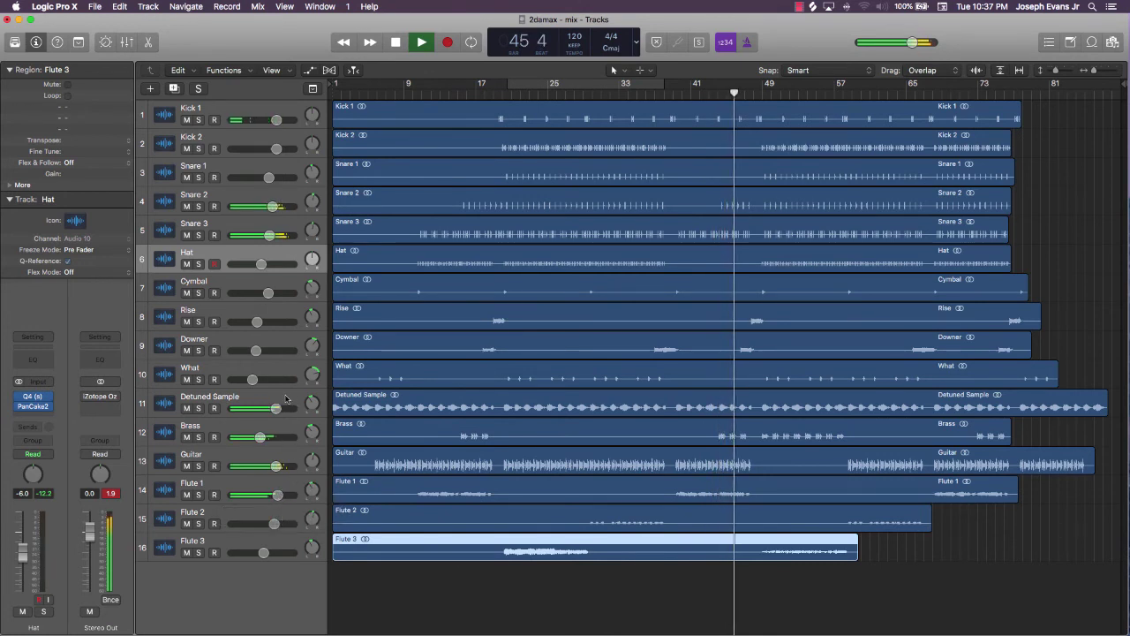
Step: Lower the Brass volume slightly and raise the Kick 1 and Kick 2 volumes while the mix plays
mouse_move(316, 411)
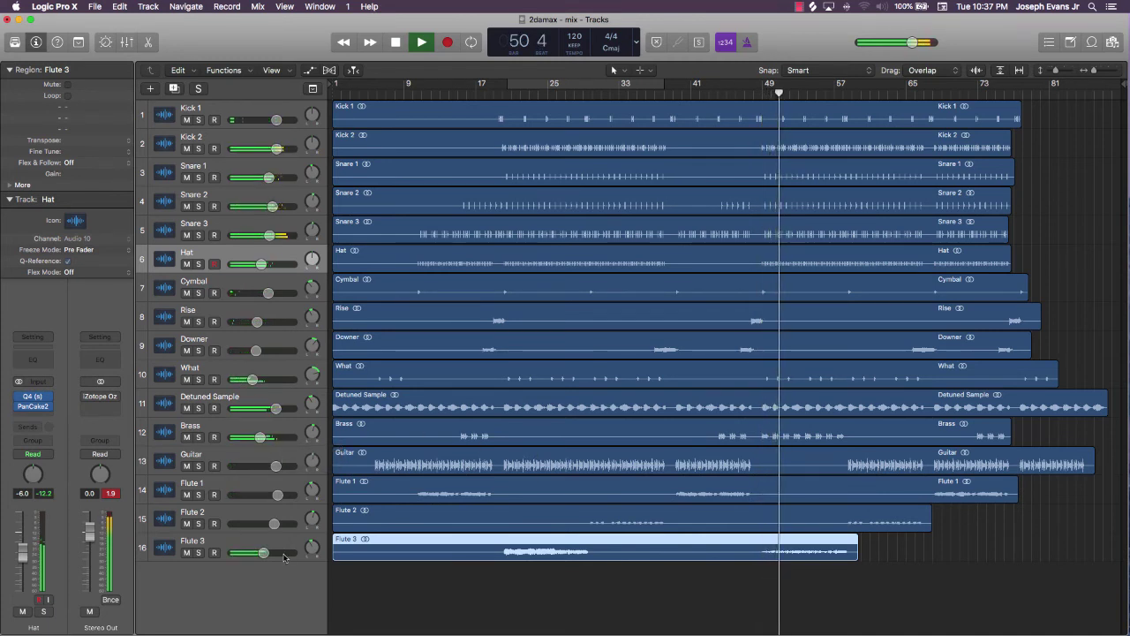
left_click(506, 567)
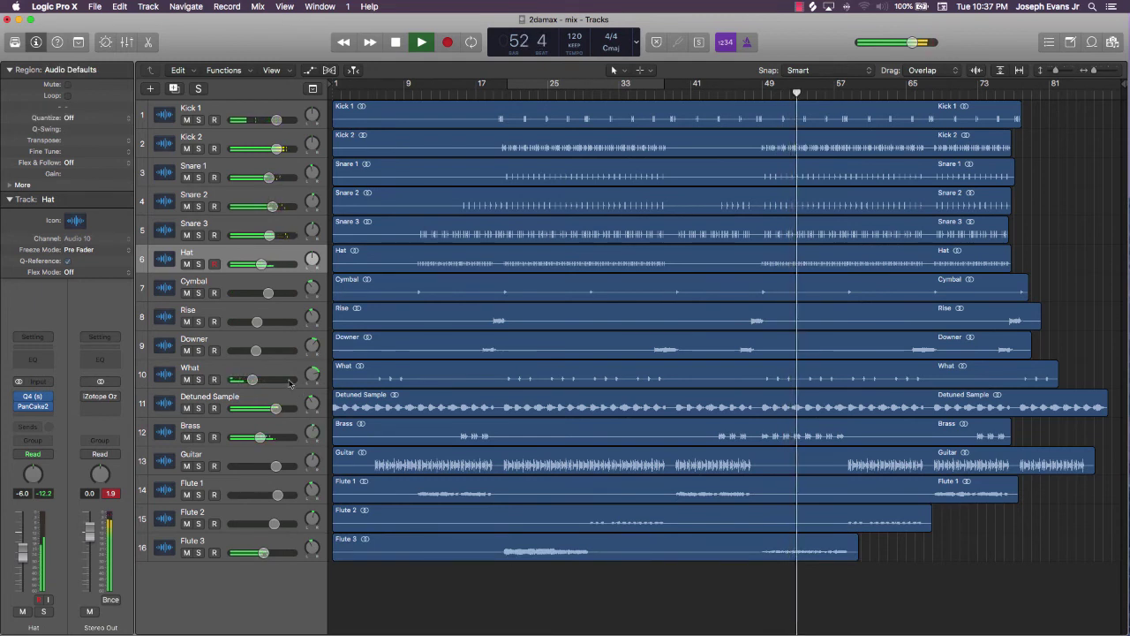
mouse_move(257, 437)
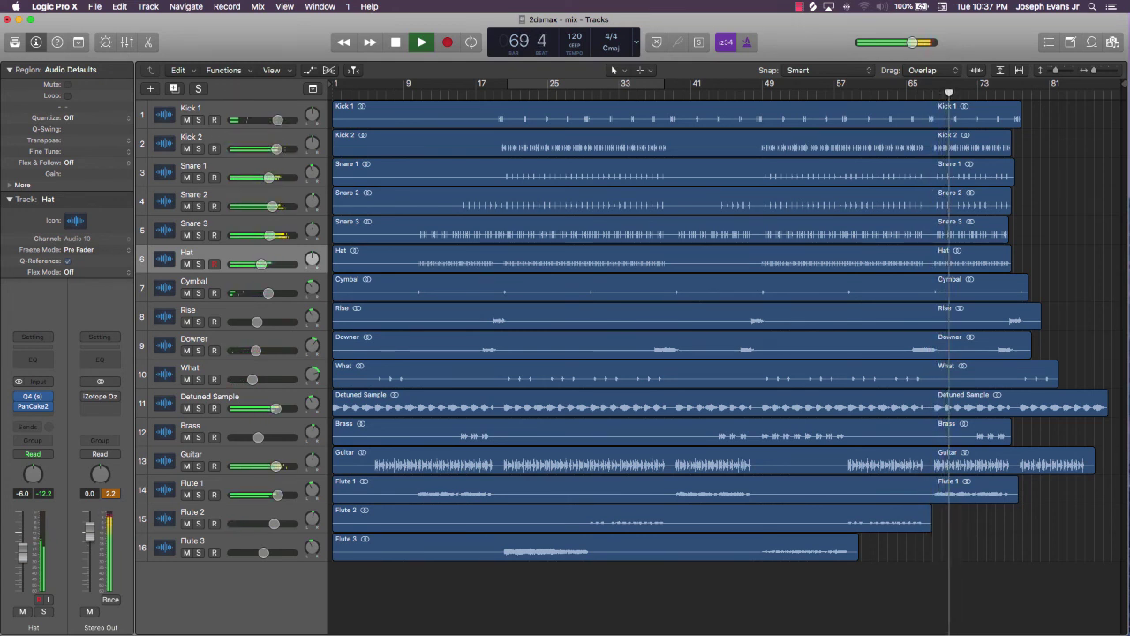
left_click_drag(279, 148, 282, 120)
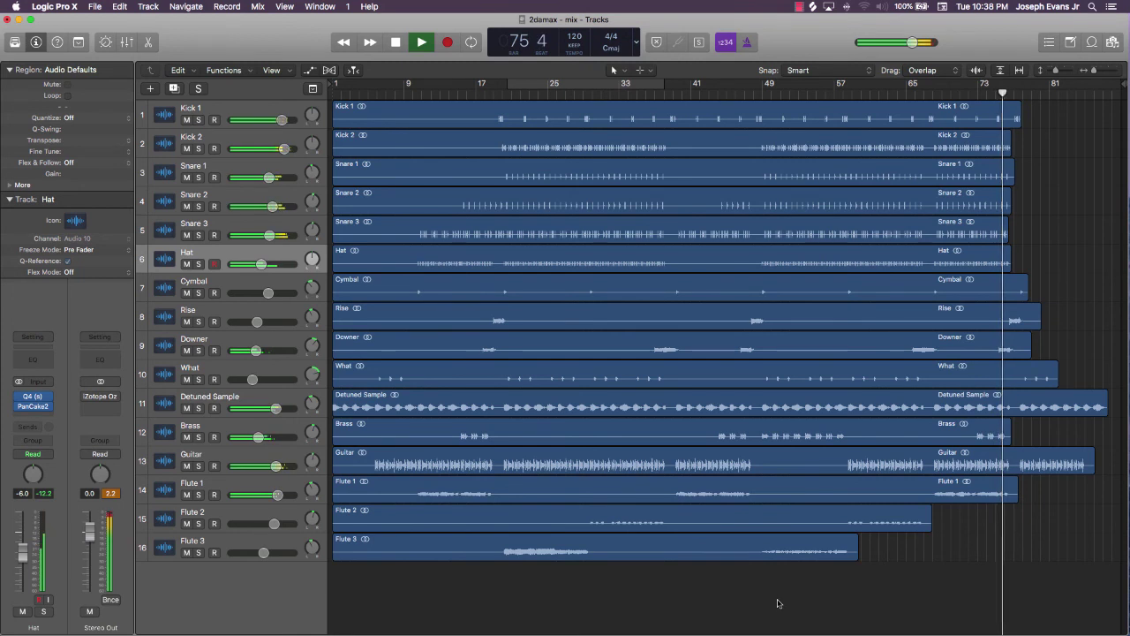
Step: Save the 2damax mix project, stop playback, and return the playhead to bar 1
key("super+s")
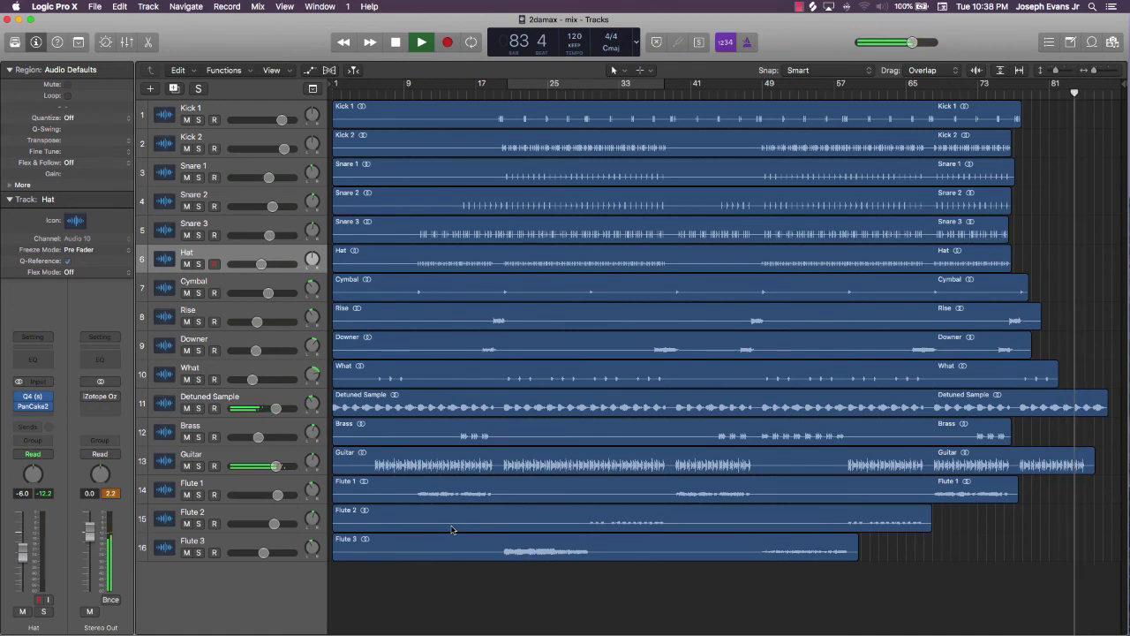
key("space")
key("Return")
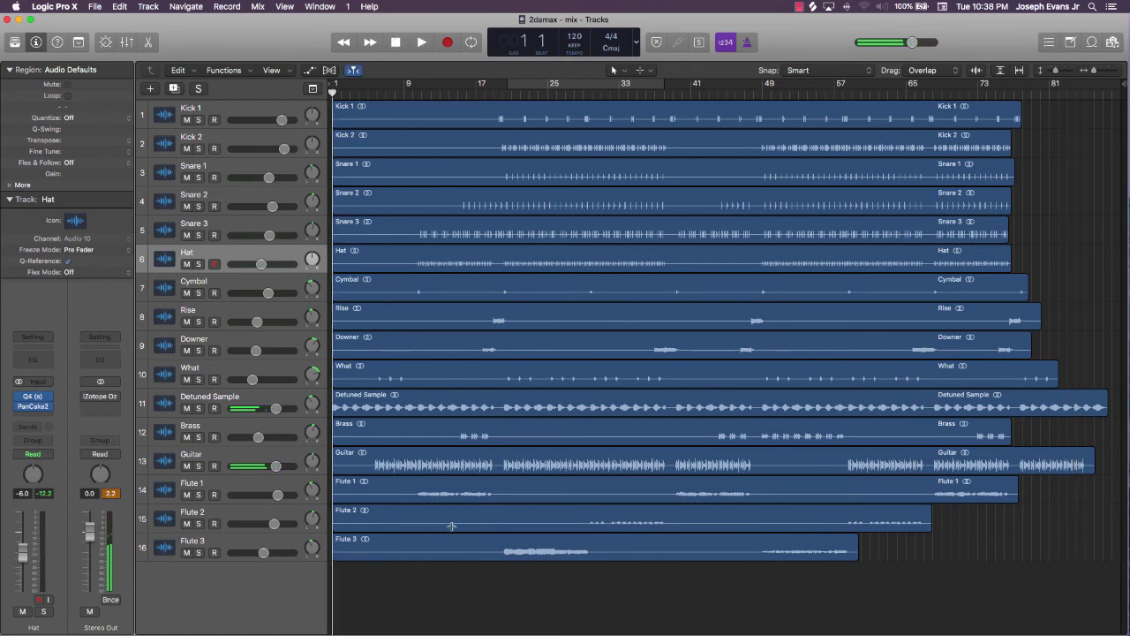